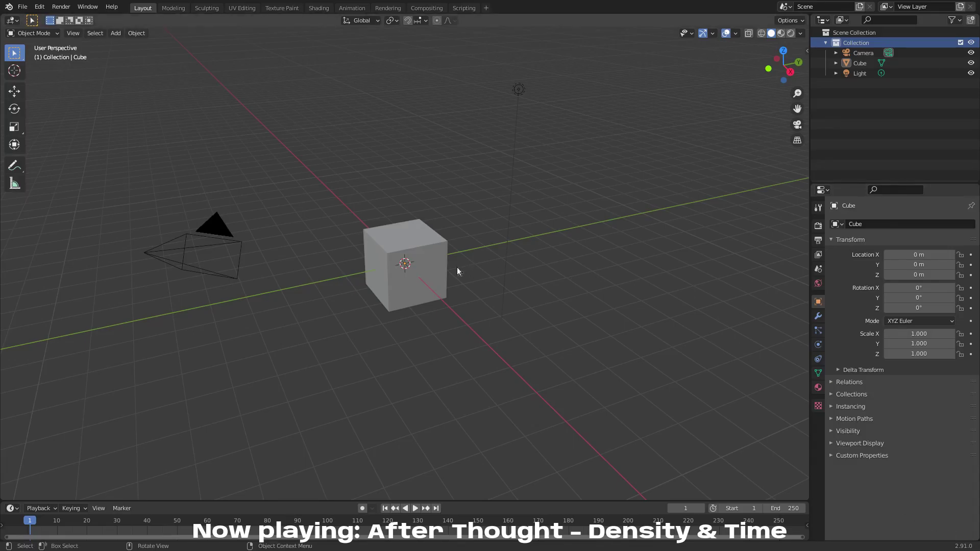
- Select the default Cube and orbit the view around it
{"action": "left_click", "coordinate": [439, 280]}
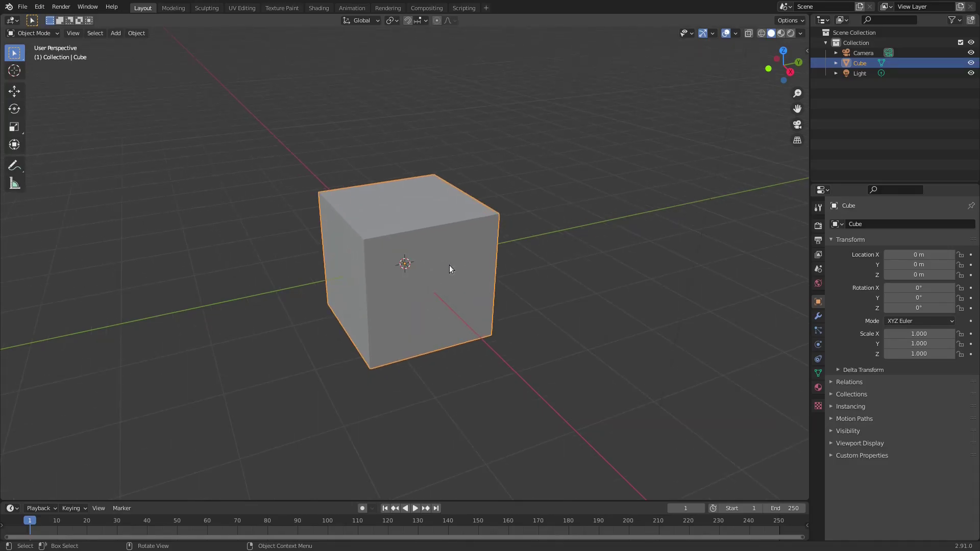
{"action": "middle_click_drag", "start_coordinate": [452, 266], "coordinate": [481, 256]}
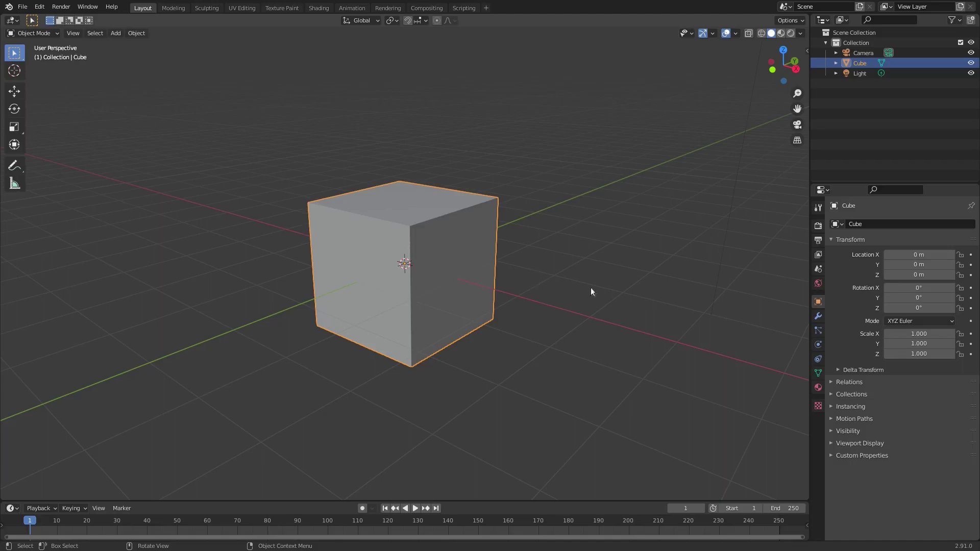
- Add a Bevel modifier to the Cube with a 1.65 m amount, forming a diamond octahedron
{"action": "left_click", "coordinate": [817, 317]}
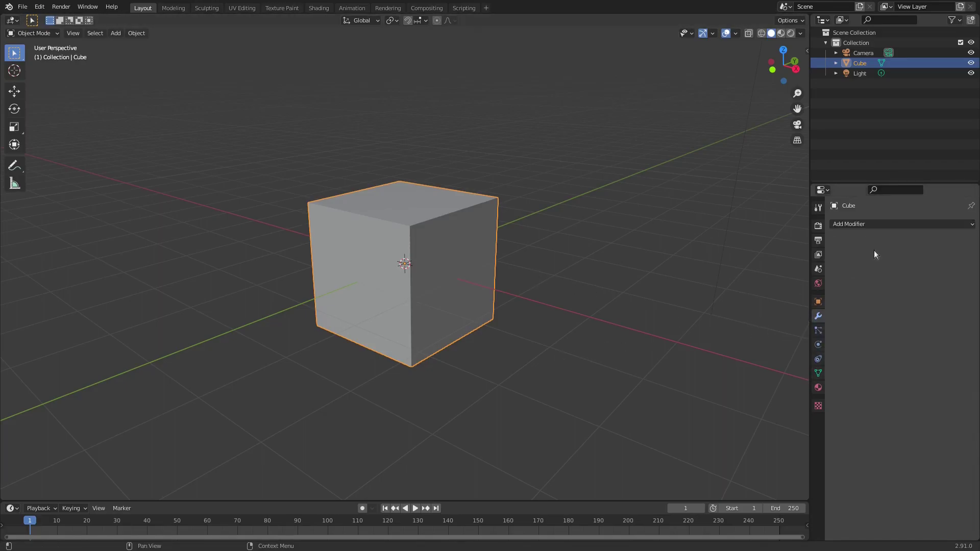
{"action": "left_click", "coordinate": [881, 227]}
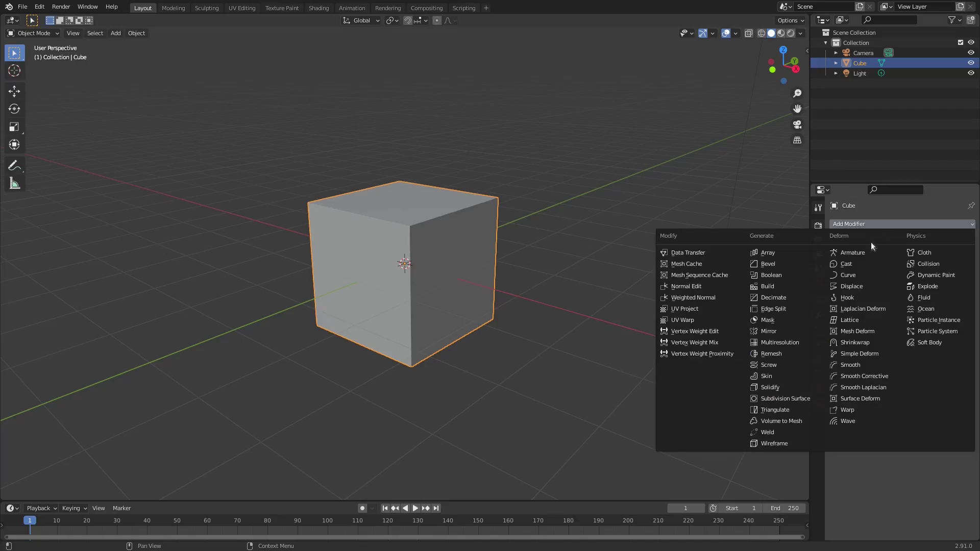
{"action": "left_click", "coordinate": [789, 265]}
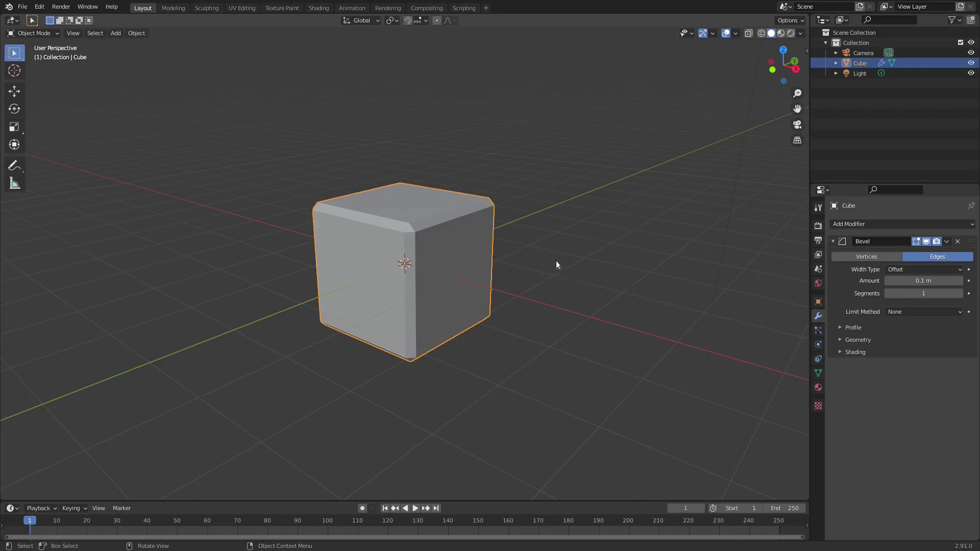
{"action": "middle_click_drag", "start_coordinate": [538, 263], "coordinate": [587, 274]}
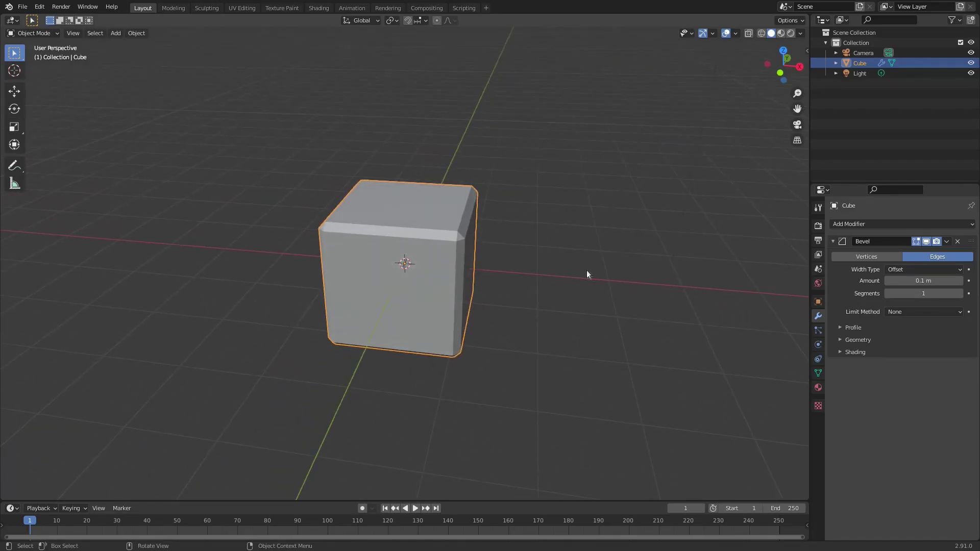
{"action": "scroll", "coordinate": [582, 232], "scroll_direction": "up", "scroll_amount": 3}
{"action": "mouse_move", "coordinate": [582, 231]}
{"action": "middle_mouse_down"}
{"action": "mouse_move", "coordinate": [612, 221]}
{"action": "mouse_move", "coordinate": [573, 220]}
{"action": "middle_mouse_up"}
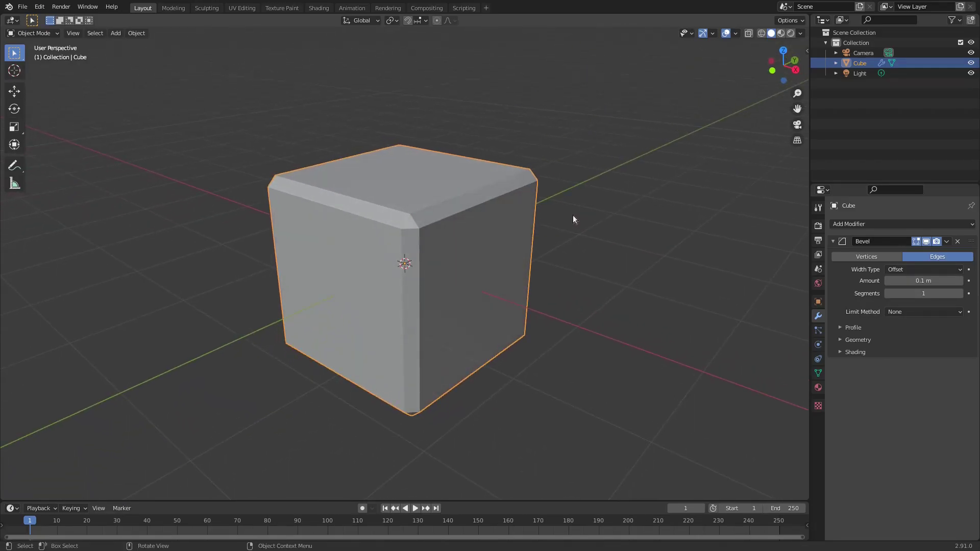
{"action": "left_click_drag", "start_coordinate": [902, 281], "coordinate": [940, 281]}
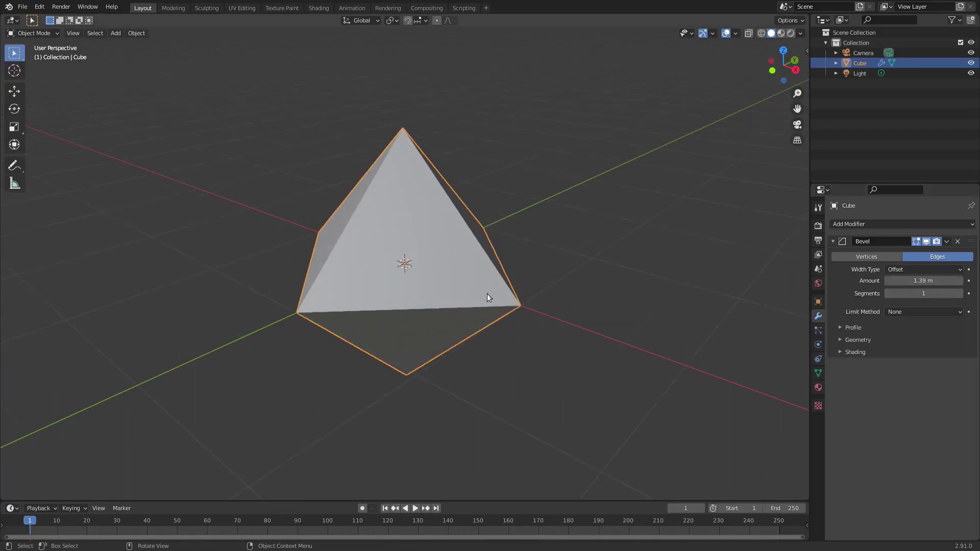
{"action": "mouse_move", "coordinate": [487, 293]}
{"action": "middle_mouse_down"}
{"action": "mouse_move", "coordinate": [543, 260]}
{"action": "mouse_move", "coordinate": [709, 294]}
{"action": "mouse_move", "coordinate": [1, 311]}
{"action": "mouse_move", "coordinate": [192, 295]}
{"action": "mouse_move", "coordinate": [429, 312]}
{"action": "mouse_move", "coordinate": [545, 363]}
{"action": "mouse_move", "coordinate": [470, 311]}
{"action": "mouse_move", "coordinate": [442, 250]}
{"action": "mouse_move", "coordinate": [552, 299]}
{"action": "mouse_move", "coordinate": [460, 299]}
{"action": "mouse_move", "coordinate": [487, 312]}
{"action": "middle_mouse_up"}
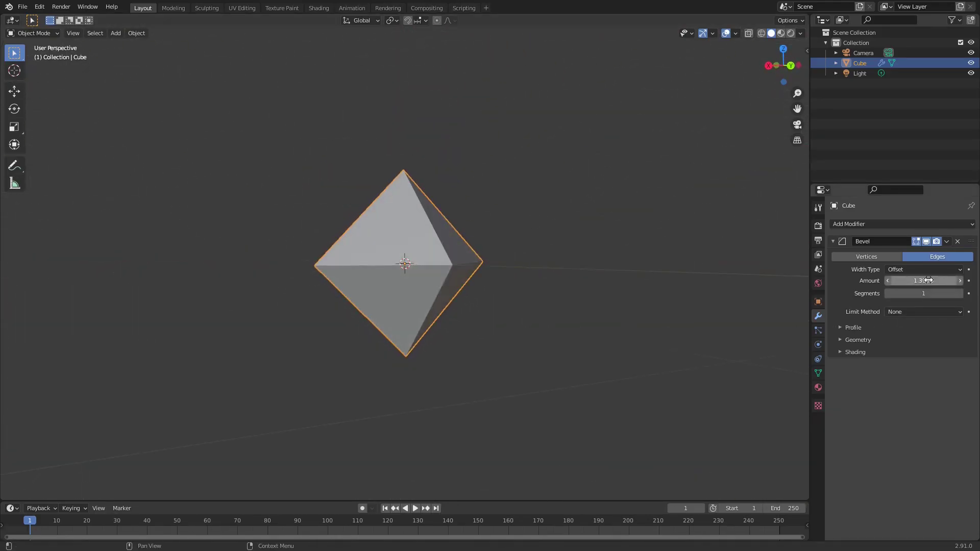
{"action": "left_click_drag", "start_coordinate": [924, 281], "coordinate": [905, 281]}
{"action": "scroll", "coordinate": [509, 267], "scroll_direction": "up", "scroll_amount": 3}
{"action": "middle_click_drag", "start_coordinate": [509, 267], "coordinate": [543, 274]}
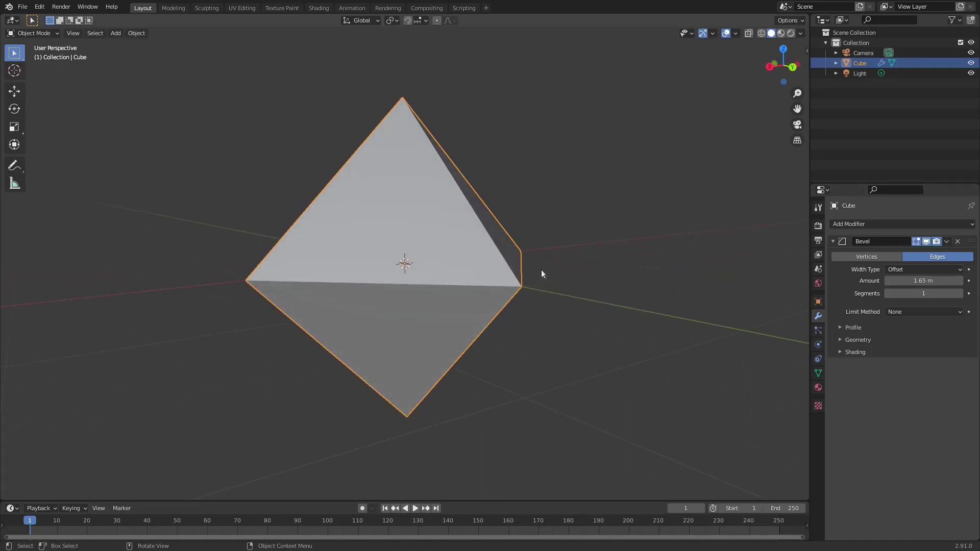
- Apply the Bevel modifier and inspect the mesh's corner vertices in Edit Mode
{"action": "left_click", "coordinate": [947, 242]}
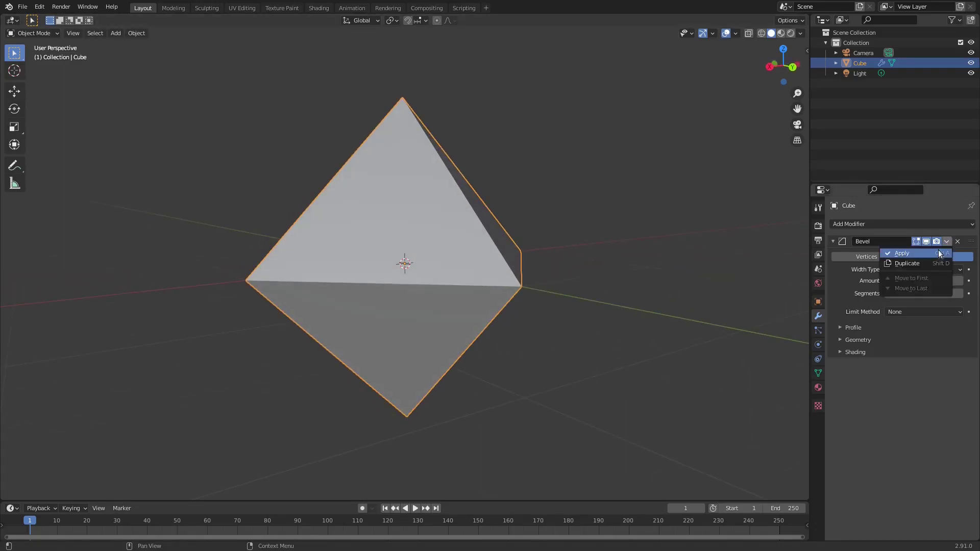
{"action": "left_click", "coordinate": [939, 251]}
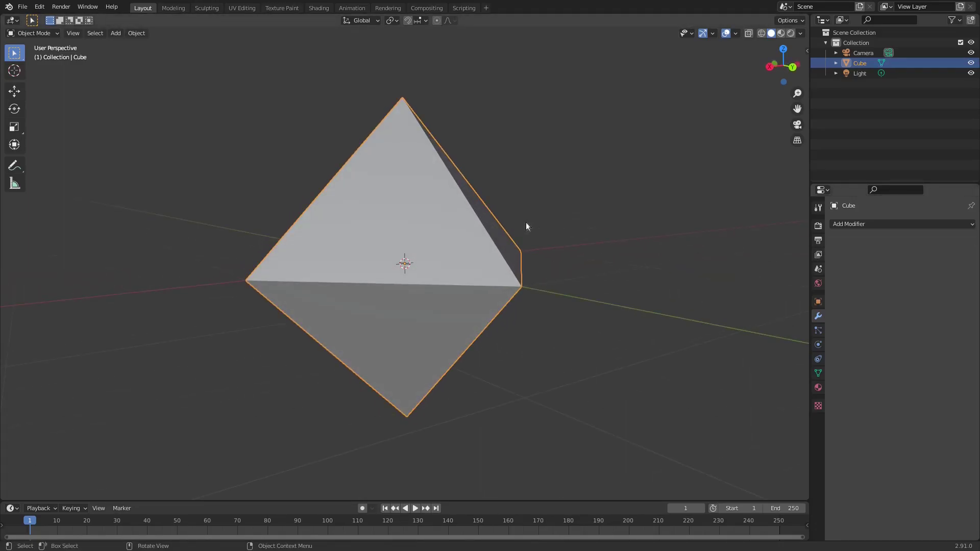
{"action": "key", "text": "Tab"}
{"action": "scroll", "coordinate": [505, 225], "scroll_direction": "up", "scroll_amount": 3}
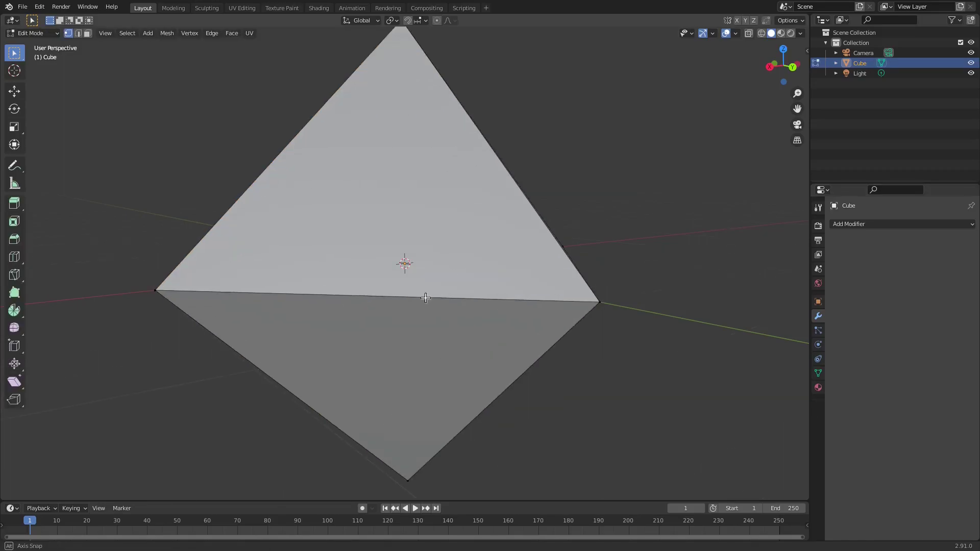
{"action": "middle_click_drag", "start_coordinate": [427, 295], "coordinate": [352, 259]}
{"action": "scroll", "coordinate": [431, 250], "scroll_direction": "down", "scroll_amount": 2}
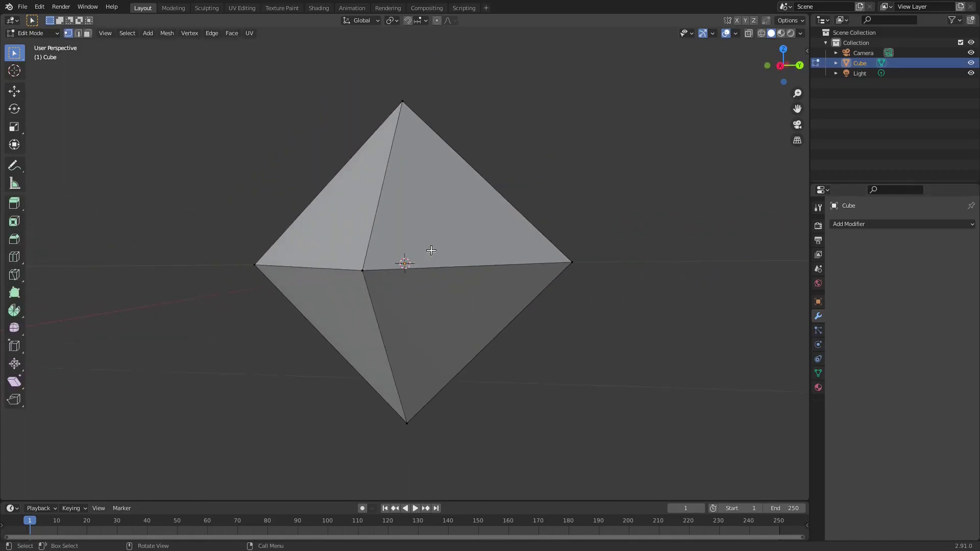
{"action": "left_click", "coordinate": [363, 269]}
{"action": "key", "text": "g"}
{"action": "key", "text": "Escape"}
{"action": "left_click", "coordinate": [563, 268]}
{"action": "key", "text": "g"}
{"action": "key", "text": "Escape"}
- Select all vertices and merge by distance, removing the 18 duplicate vertices
{"action": "middle_click_drag", "start_coordinate": [451, 376], "coordinate": [444, 326]}
{"action": "key", "text": "a"}
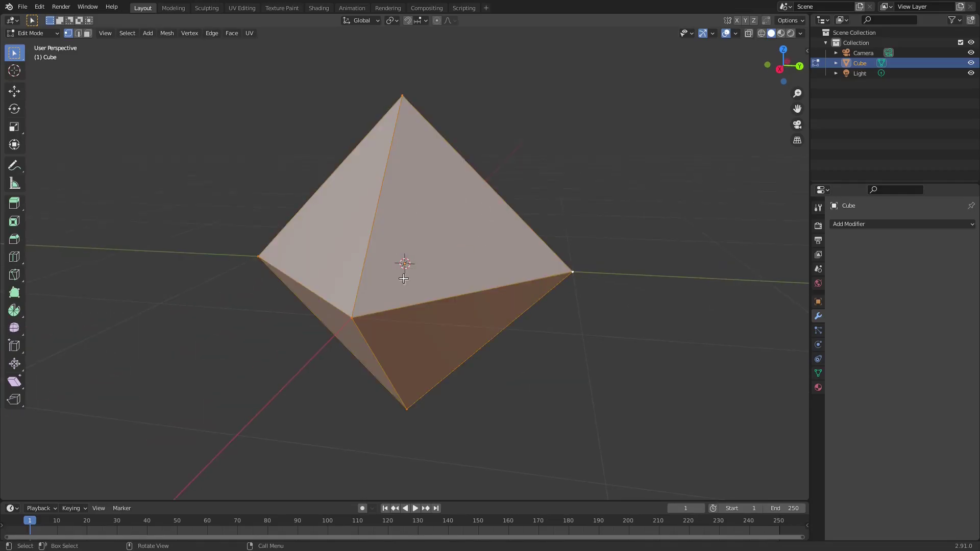
{"action": "middle_click_drag", "start_coordinate": [404, 278], "coordinate": [477, 264]}
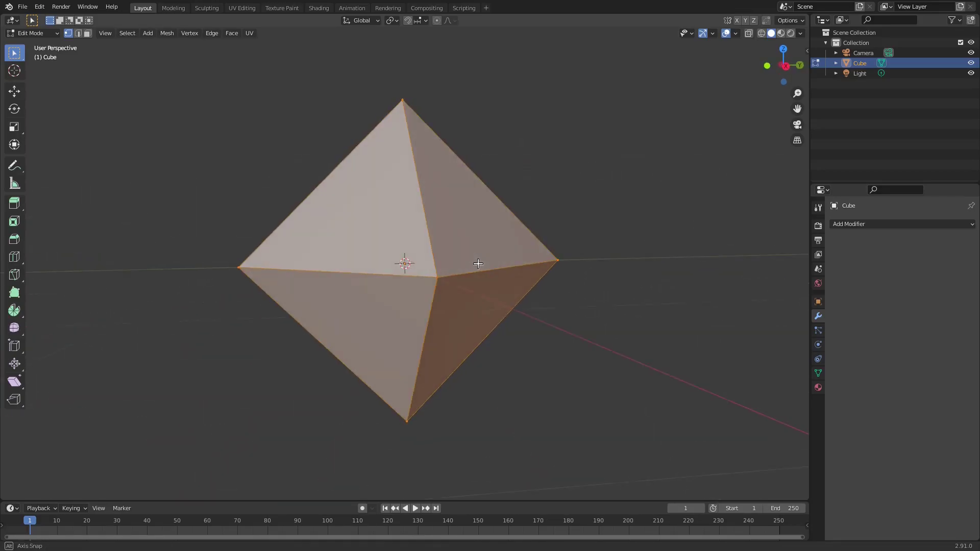
{"action": "right_click", "coordinate": [377, 185]}
{"action": "mouse_move", "coordinate": [377, 189]}
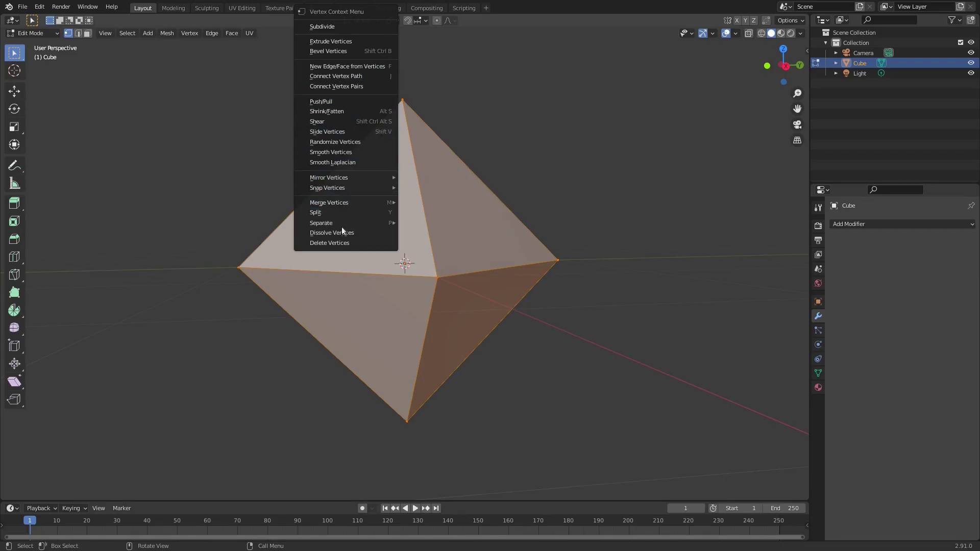
{"action": "mouse_move", "coordinate": [352, 204]}
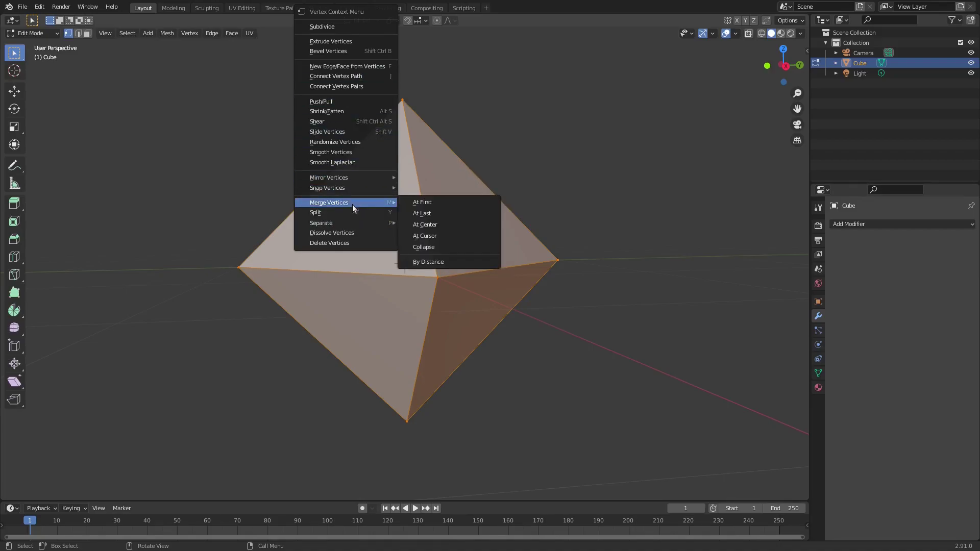
{"action": "left_click", "coordinate": [442, 263]}
- Check single vertices of the merged diamond mesh from several angles
{"action": "left_click", "coordinate": [441, 280]}
{"action": "middle_click_drag", "start_coordinate": [446, 283], "coordinate": [498, 295]}
{"action": "key", "text": "g"}
{"action": "key", "text": "Escape"}
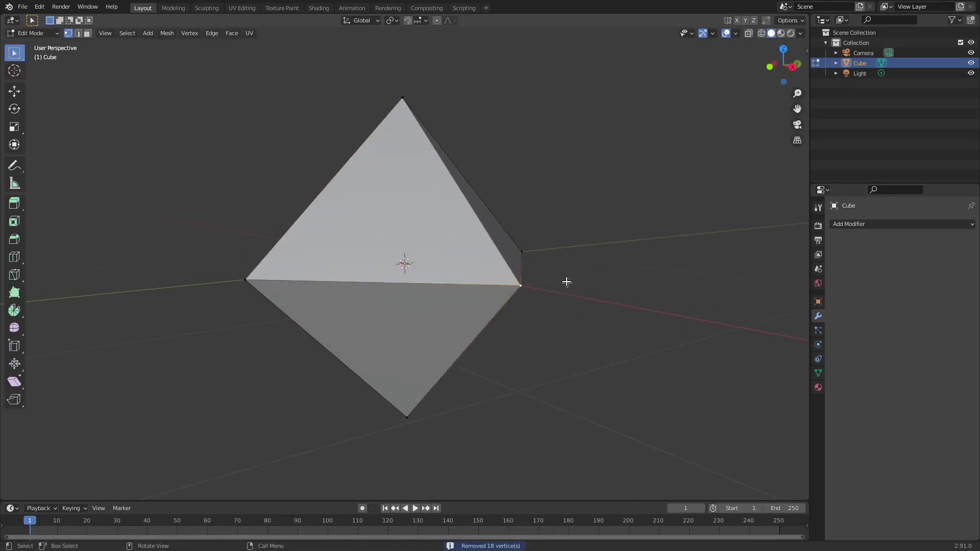
{"action": "middle_click_drag", "start_coordinate": [565, 280], "coordinate": [557, 265]}
{"action": "key", "text": "g"}
{"action": "key", "text": "Escape"}
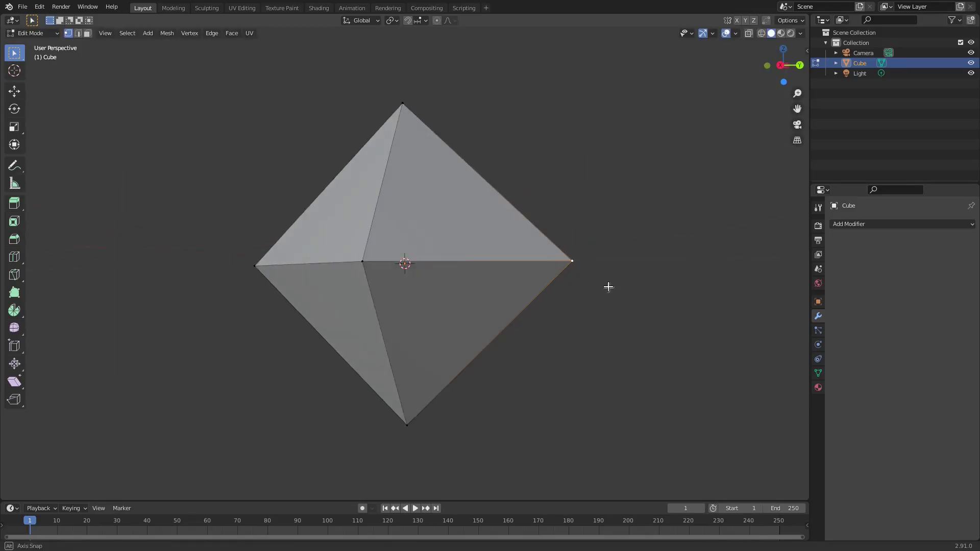
{"action": "middle_click_drag", "start_coordinate": [608, 286], "coordinate": [514, 322]}
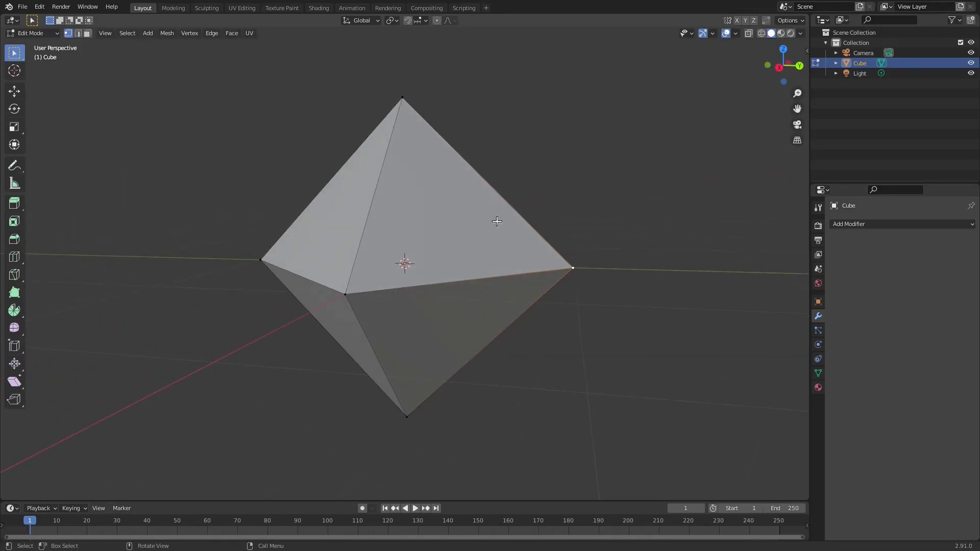
- Scale the whole mesh about 2.04× along Z into a tall diamond, then return to Object Mode
{"action": "key", "text": "a"}
{"action": "scroll", "coordinate": [474, 192], "scroll_direction": "down", "scroll_amount": 5}
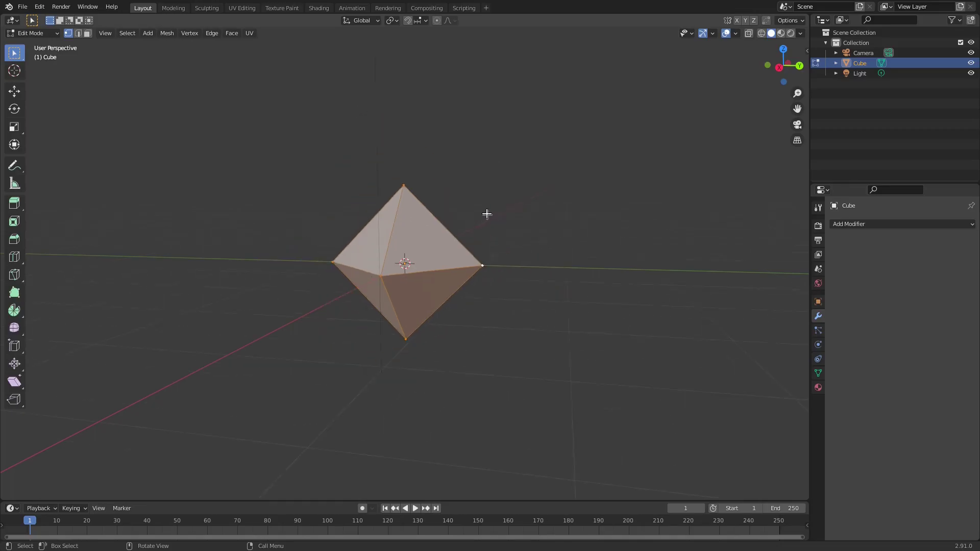
{"action": "key", "text": "s"}
{"action": "key", "text": "z"}
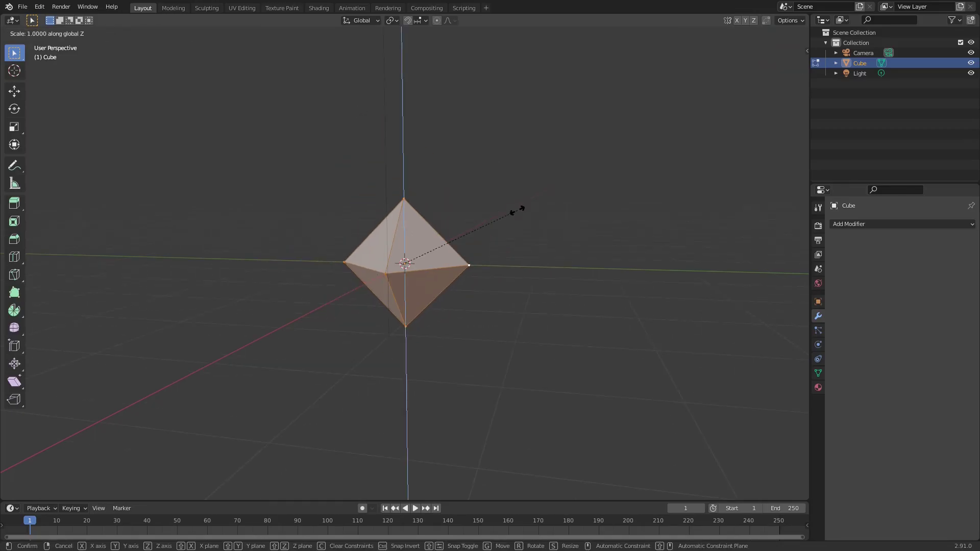
{"action": "left_click", "coordinate": [623, 126]}
{"action": "middle_click_drag", "start_coordinate": [623, 125], "coordinate": [579, 192]}
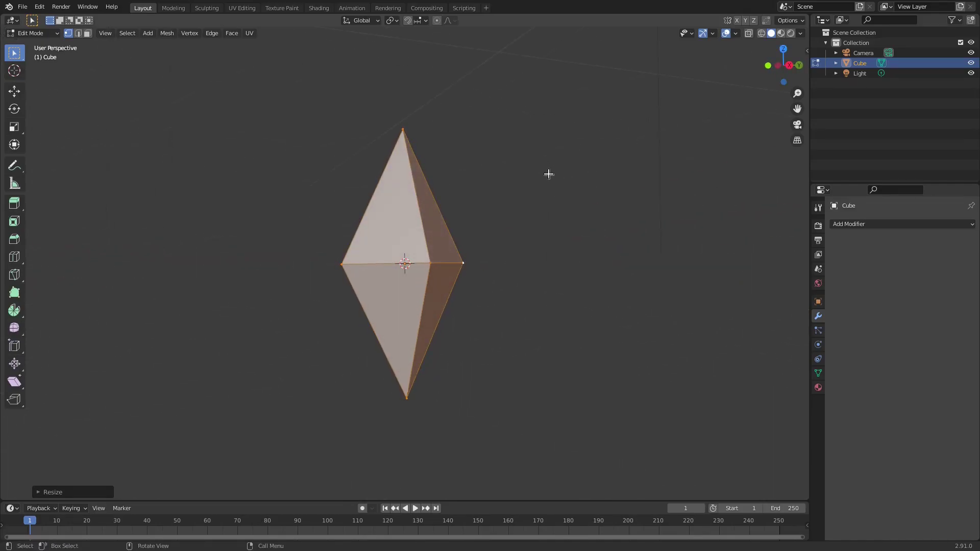
{"action": "key", "text": "Tab"}
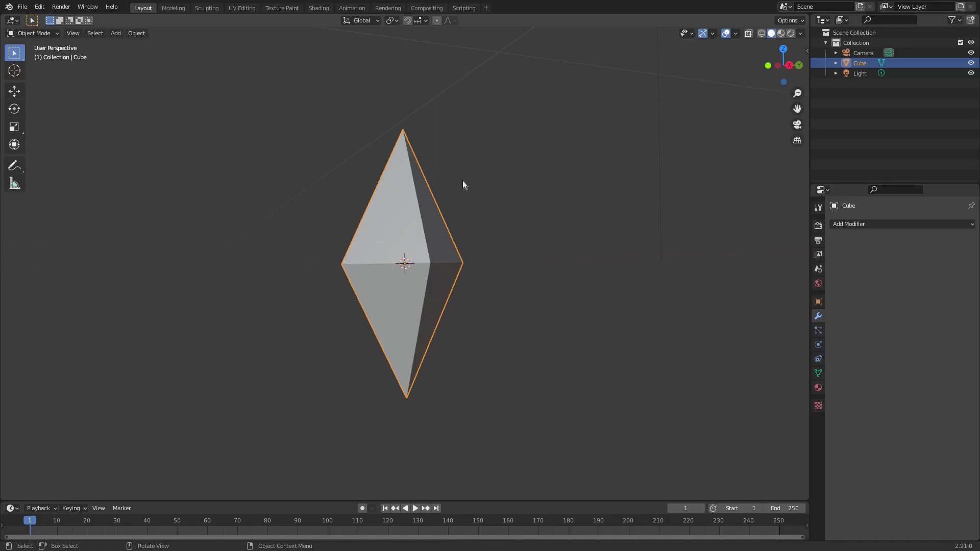
{"action": "middle_click_drag", "start_coordinate": [463, 179], "coordinate": [658, 219]}
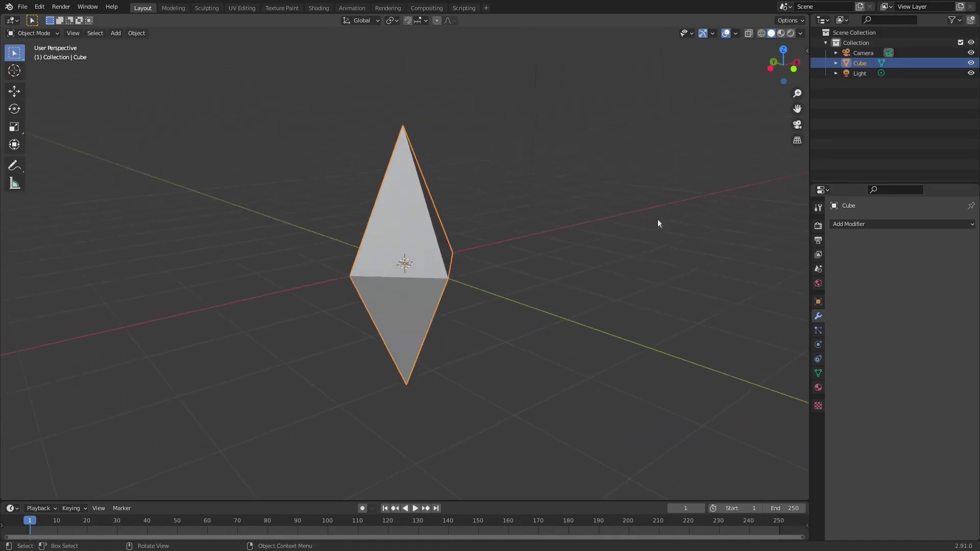
- Give the crystal a green Base Color with Specular 1.0 and Roughness 0.301
{"action": "left_click", "coordinate": [818, 388]}
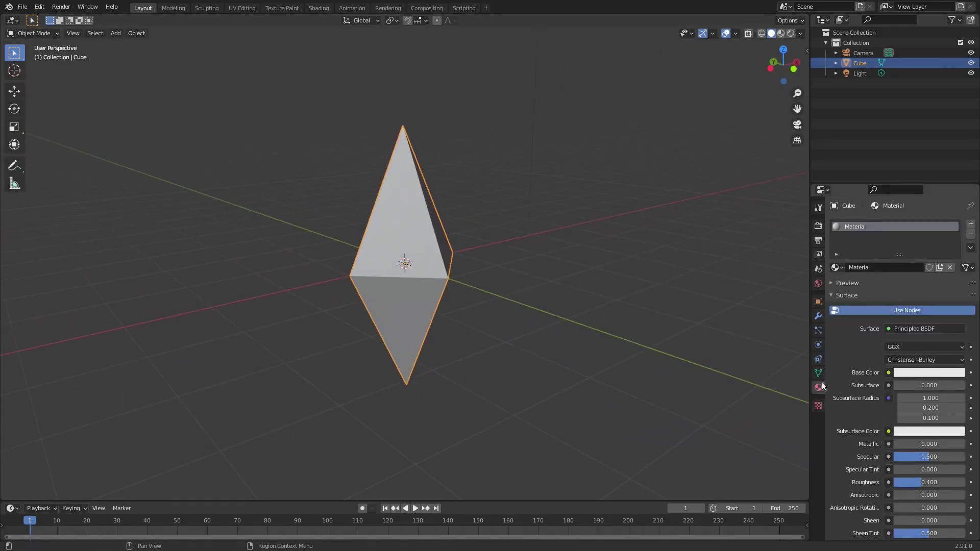
{"action": "left_click", "coordinate": [917, 371]}
{"action": "left_click", "coordinate": [892, 249]}
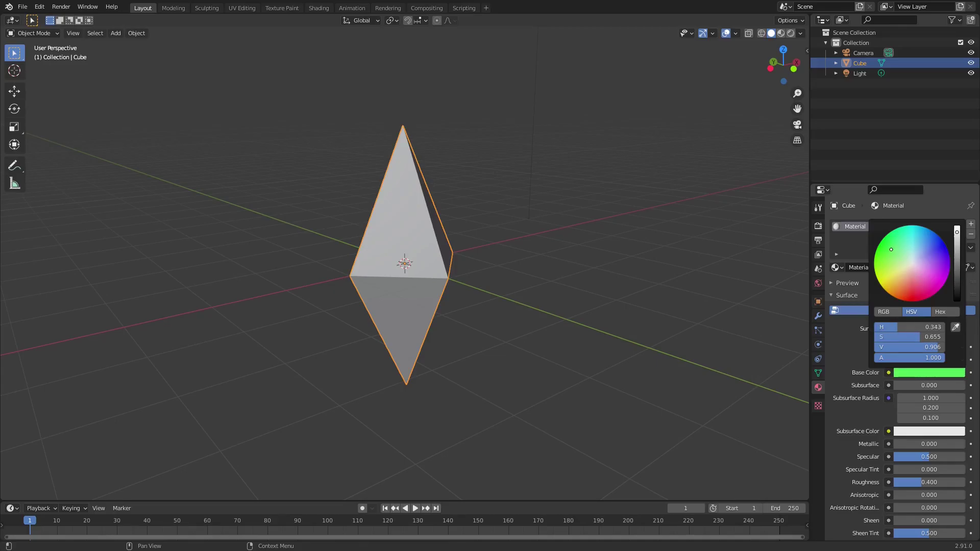
{"action": "left_click_drag", "start_coordinate": [888, 256], "coordinate": [884, 251]}
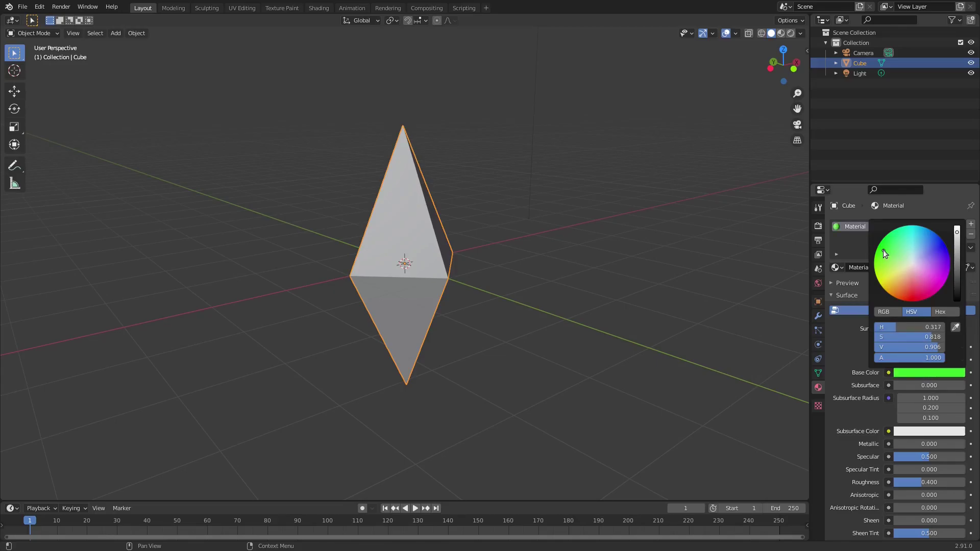
{"action": "left_click_drag", "start_coordinate": [911, 457], "coordinate": [927, 483]}
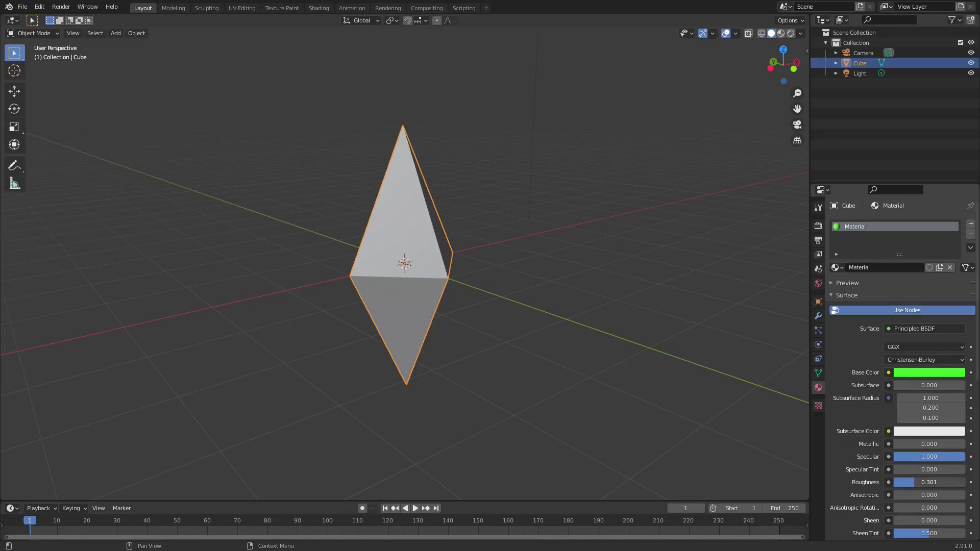
{"action": "middle_click_drag", "start_coordinate": [613, 363], "coordinate": [620, 244]}
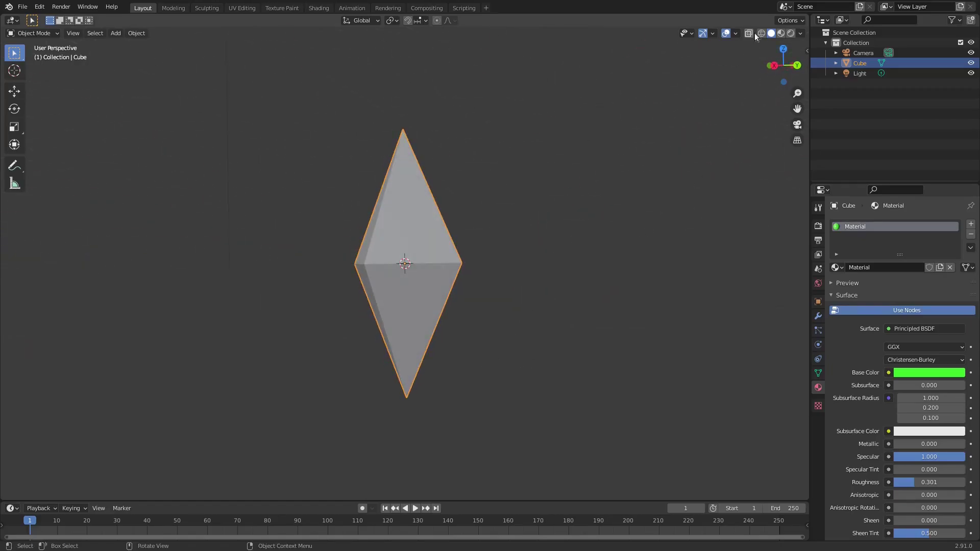
- Preview the crystal in Rendered shading and refine its green hue
{"action": "left_click", "coordinate": [791, 33]}
{"action": "mouse_move", "coordinate": [644, 162]}
{"action": "middle_mouse_down"}
{"action": "mouse_move", "coordinate": [547, 127]}
{"action": "mouse_move", "coordinate": [652, 142]}
{"action": "mouse_move", "coordinate": [629, 145]}
{"action": "middle_mouse_up"}
{"action": "left_click", "coordinate": [917, 372]}
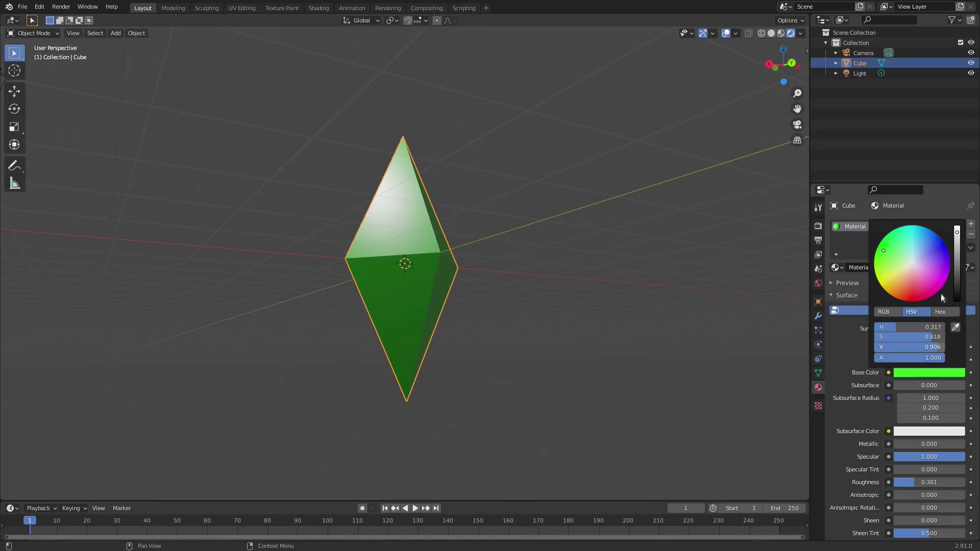
{"action": "left_click_drag", "start_coordinate": [892, 254], "coordinate": [887, 250]}
{"action": "middle_click_drag", "start_coordinate": [638, 296], "coordinate": [587, 307]}
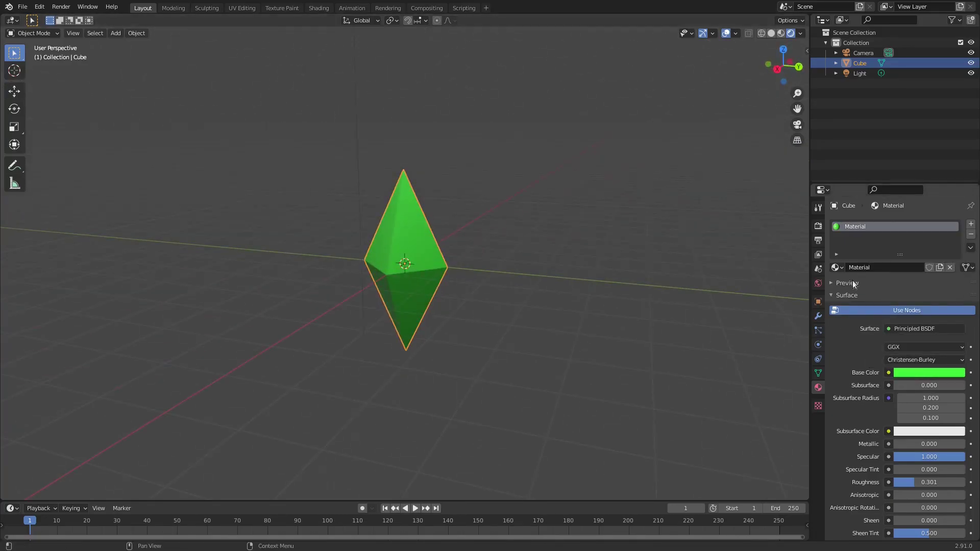
- Brighten the world background colour to light gray
{"action": "left_click", "coordinate": [817, 284]}
{"action": "left_click", "coordinate": [905, 290]}
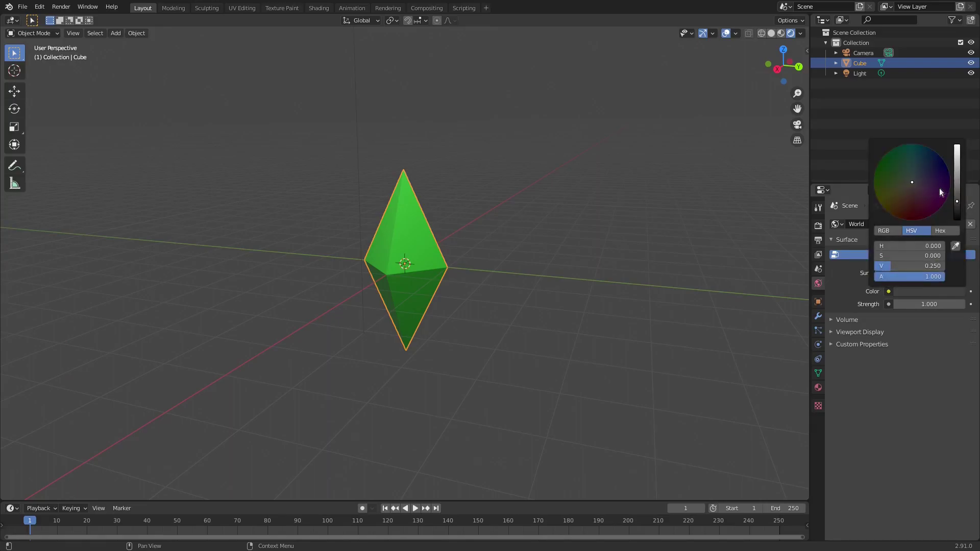
{"action": "mouse_move", "coordinate": [958, 185]}
{"action": "left_mouse_down"}
{"action": "mouse_move", "coordinate": [957, 174]}
{"action": "mouse_move", "coordinate": [957, 183]}
{"action": "left_mouse_up"}
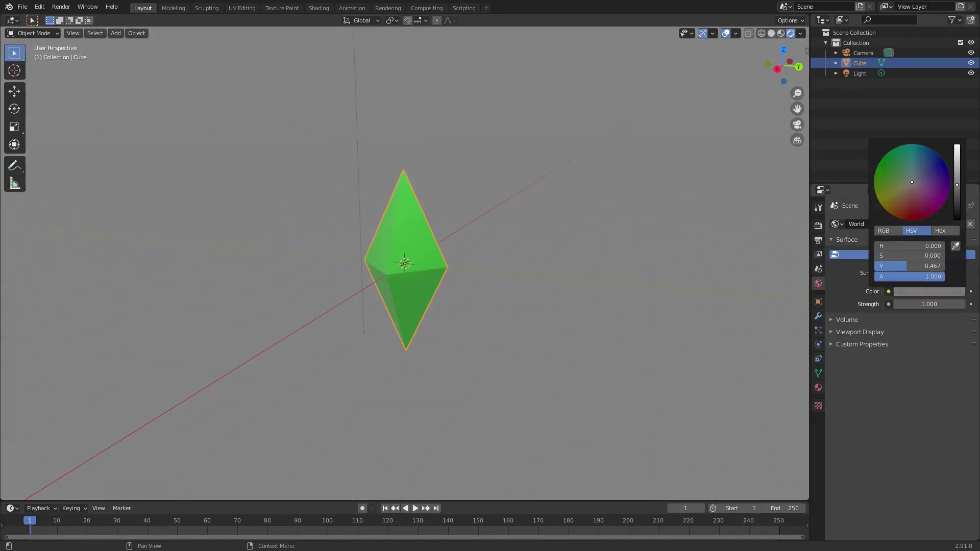
- In camera view, tilt the crystal, move it left and shrink it to about 0.53
{"action": "key", "text": "KP_0"}
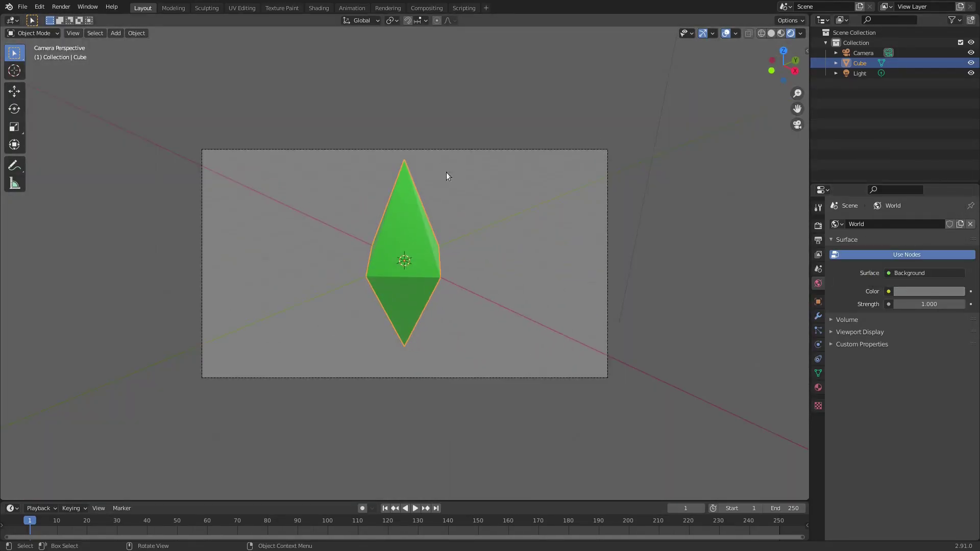
{"action": "key", "text": "r"}
{"action": "key", "text": "r"}
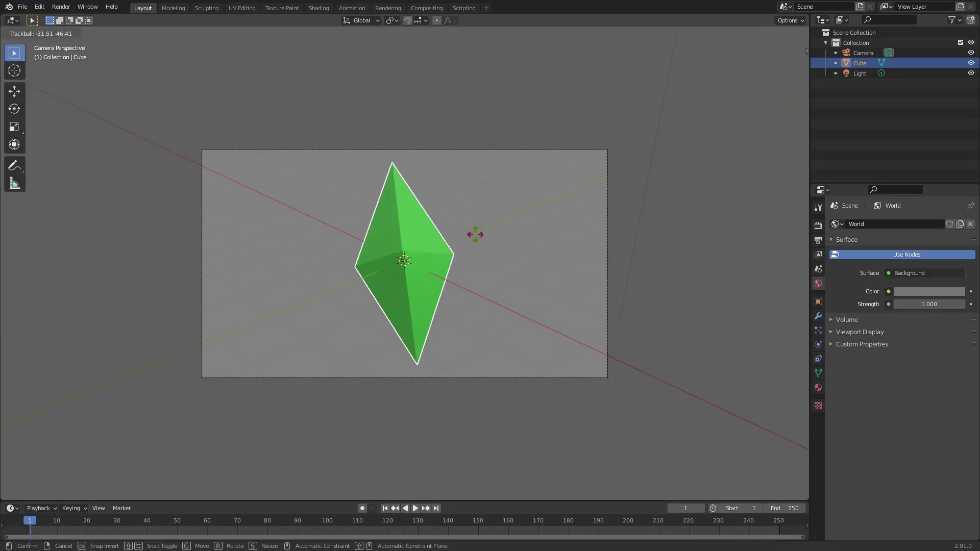
{"action": "left_click", "coordinate": [476, 234]}
{"action": "key", "text": "r"}
{"action": "key", "text": "r"}
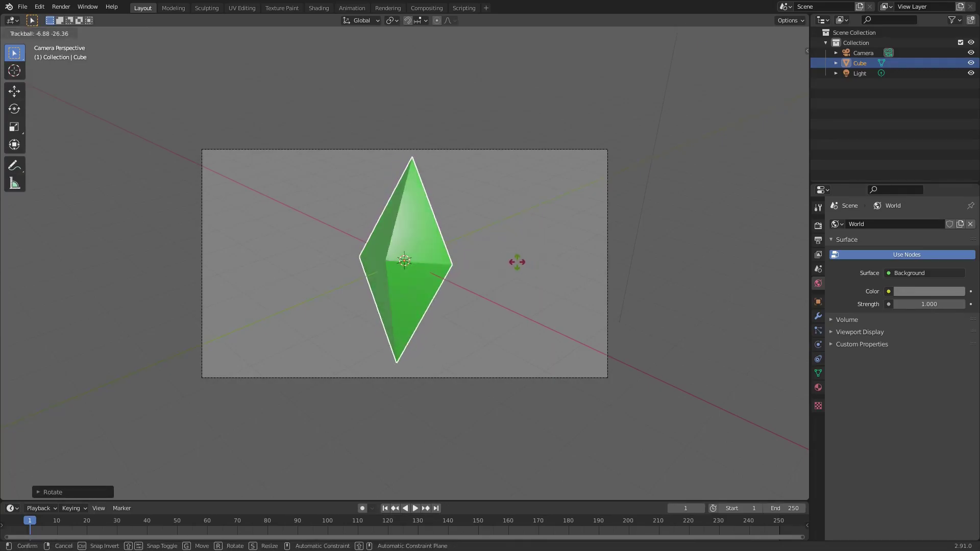
{"action": "left_click", "coordinate": [514, 262]}
{"action": "key", "text": "g"}
{"action": "left_click", "coordinate": [460, 255]}
{"action": "key", "text": "s"}
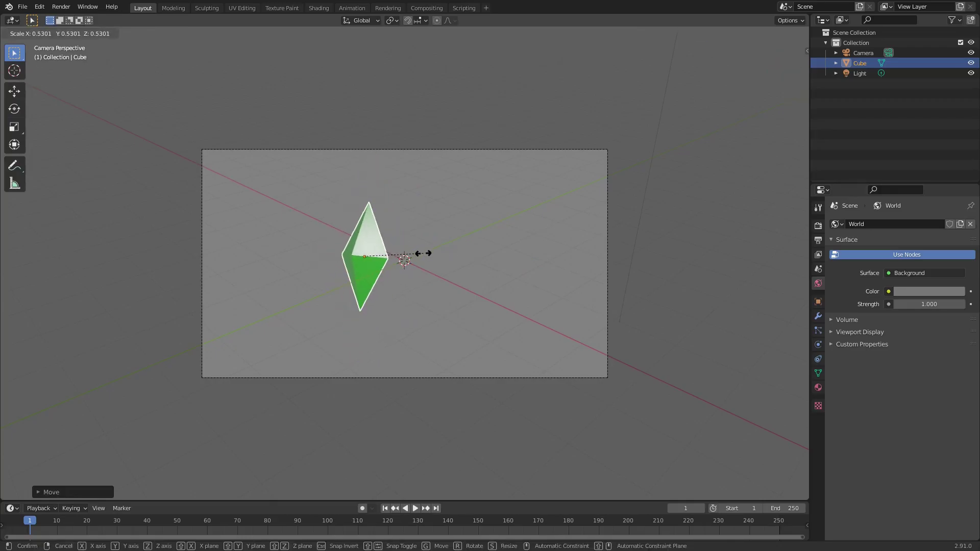
{"action": "right_click", "coordinate": [432, 254]}
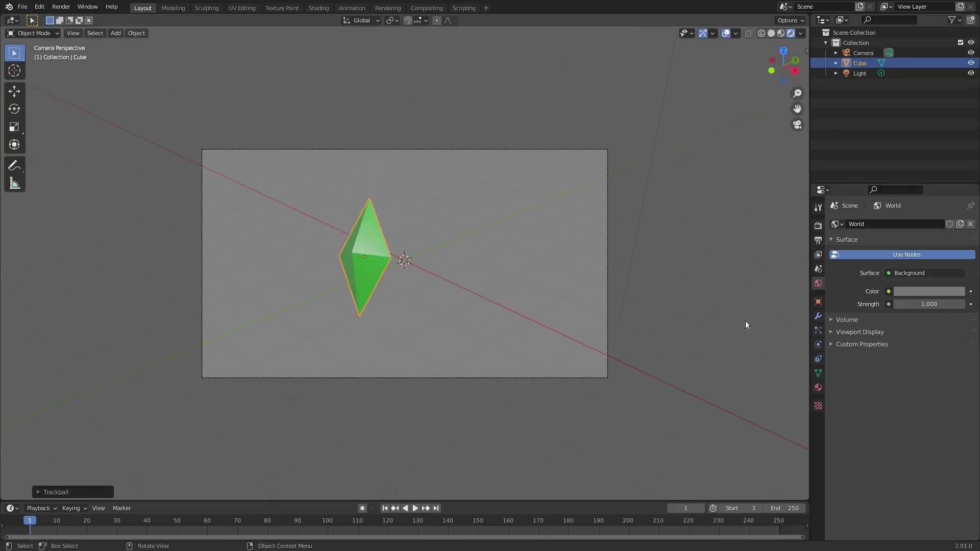
- Rotate the crystal once more to refine its tilt
{"action": "left_click", "coordinate": [818, 388]}
{"action": "scroll", "coordinate": [901, 384], "scroll_direction": "down", "scroll_amount": 4}
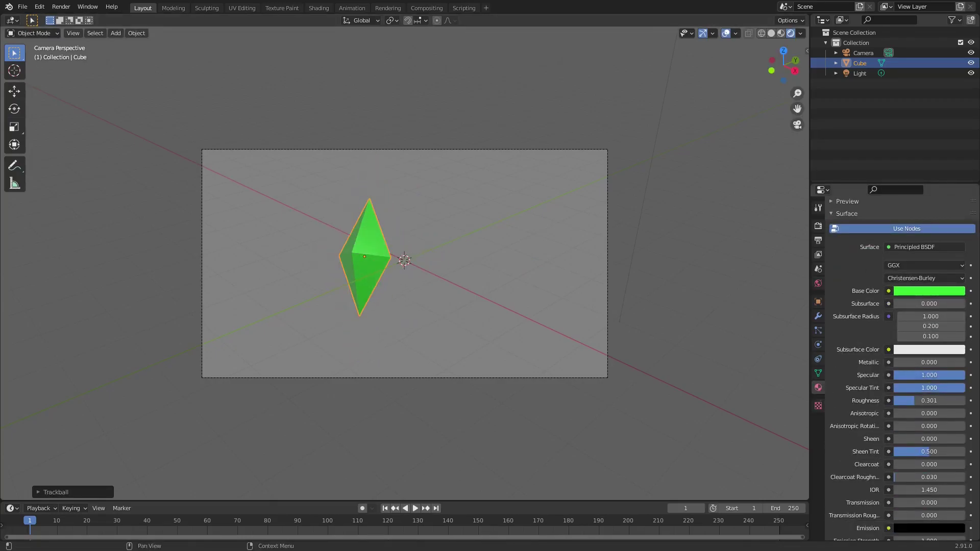
{"action": "key", "text": "r"}
{"action": "key", "text": "r"}
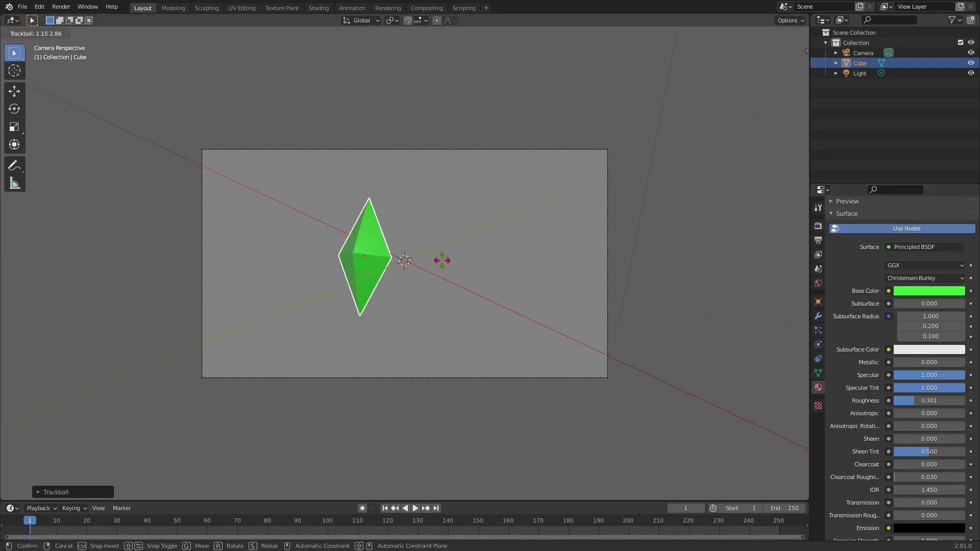
{"action": "left_click", "coordinate": [441, 261]}
- Enlarge the crystal slightly and add a smaller, rotated duplicate to its right
{"action": "key", "text": "s"}
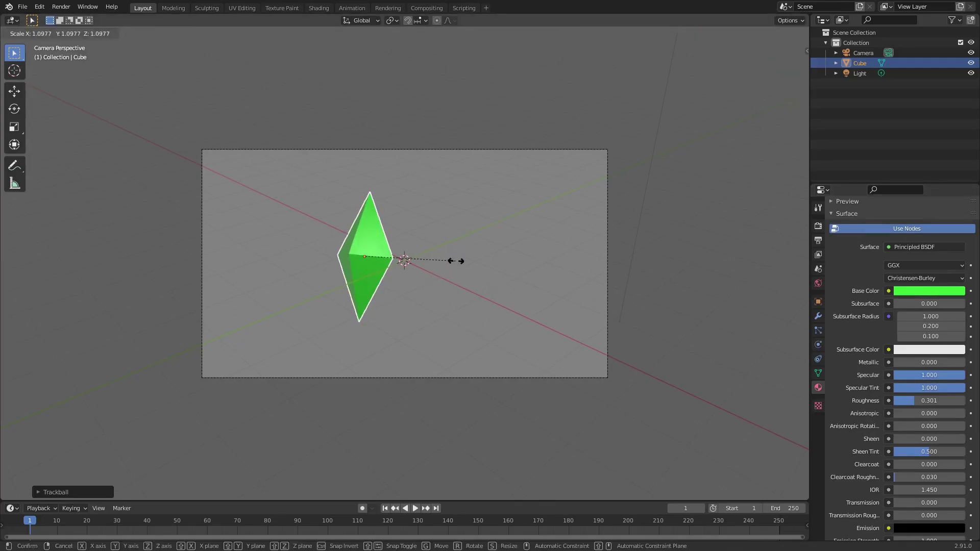
{"action": "left_click", "coordinate": [460, 261]}
{"action": "key", "text": "shift+d"}
{"action": "right_click", "coordinate": [431, 274]}
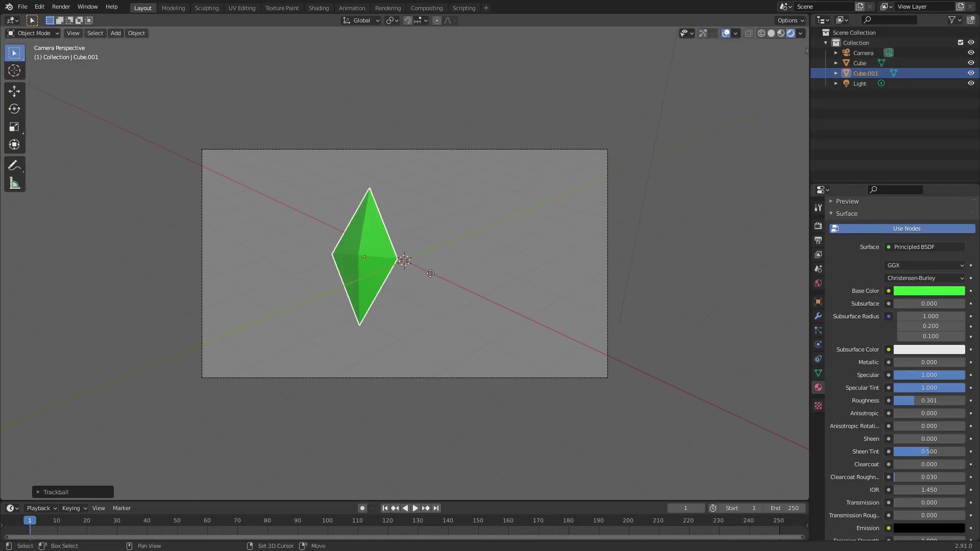
{"action": "left_click", "coordinate": [495, 297]}
{"action": "key", "text": "r"}
{"action": "left_click", "coordinate": [532, 274]}
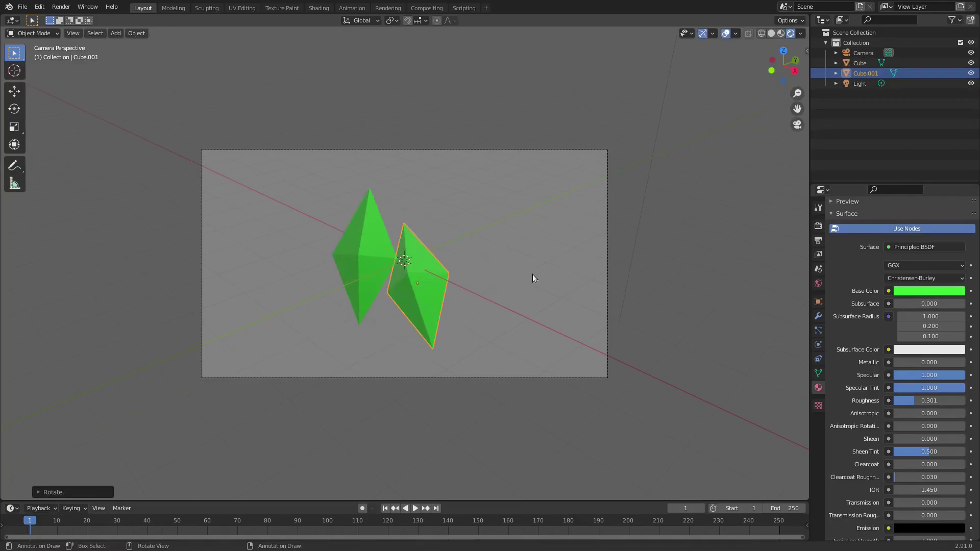
{"action": "key", "text": "s"}
{"action": "left_click", "coordinate": [486, 267]}
{"action": "key", "text": "r"}
{"action": "key", "text": "r"}
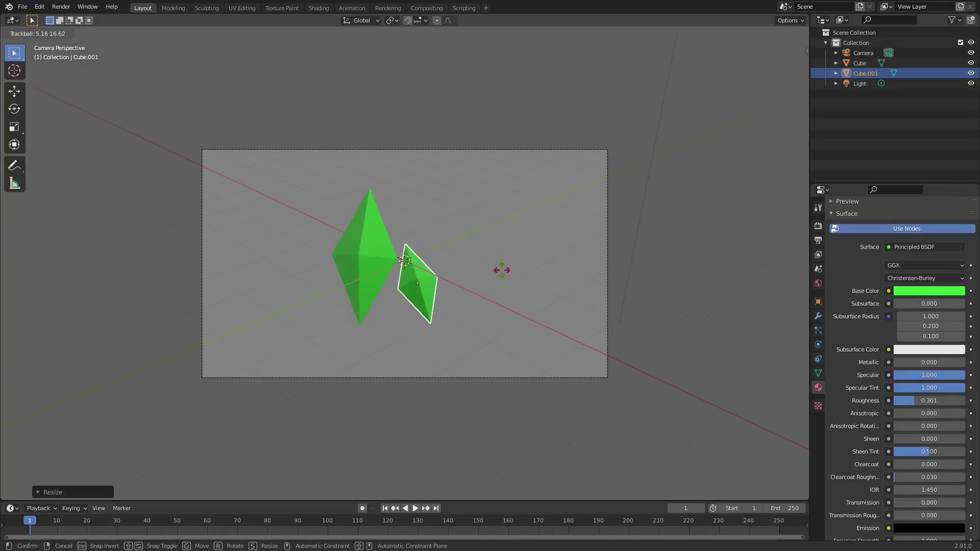
{"action": "left_click", "coordinate": [502, 277]}
- Duplicate the small crystal again, placing the copy above and tilting it
{"action": "key", "text": "shift+d"}
{"action": "left_click", "coordinate": [506, 228]}
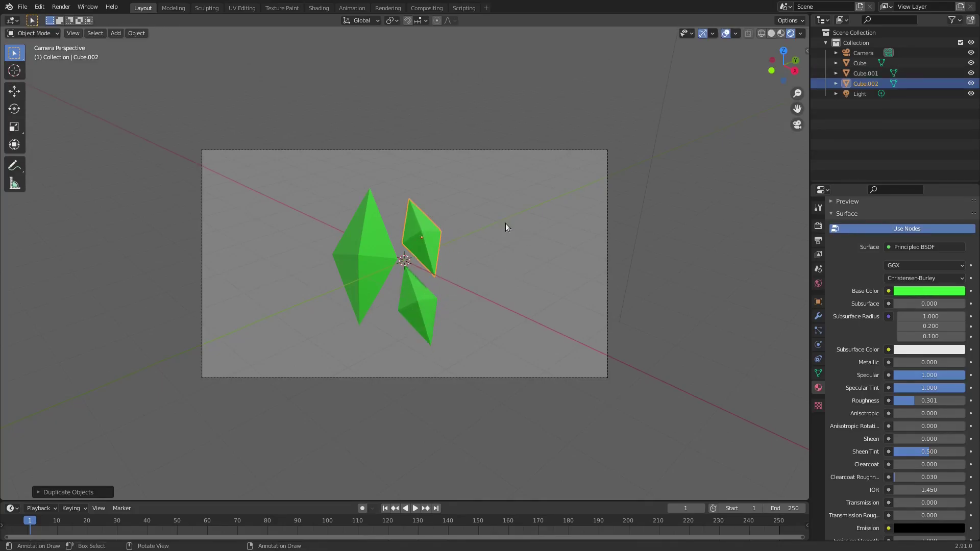
{"action": "key", "text": "r"}
{"action": "key", "text": "r"}
{"action": "left_click", "coordinate": [523, 204]}
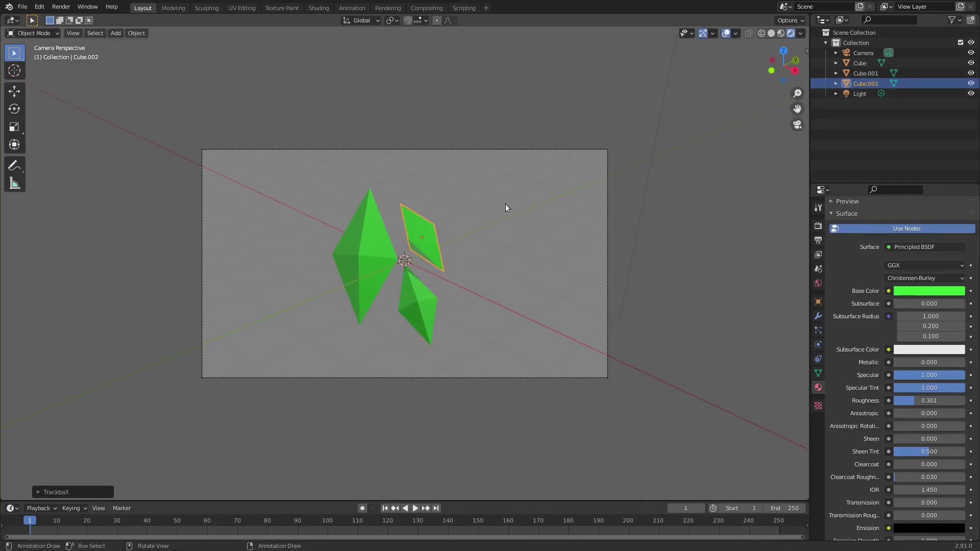
{"action": "left_click", "coordinate": [494, 225]}
{"action": "left_click", "coordinate": [433, 238]}
{"action": "scroll", "coordinate": [459, 235], "scroll_direction": "up", "scroll_amount": 3}
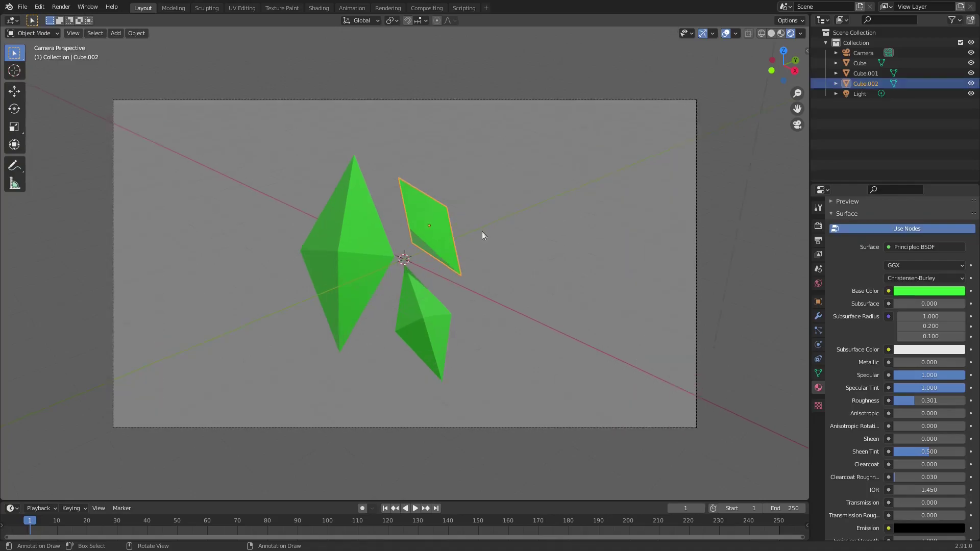
{"action": "key", "text": "r"}
{"action": "key", "text": "r"}
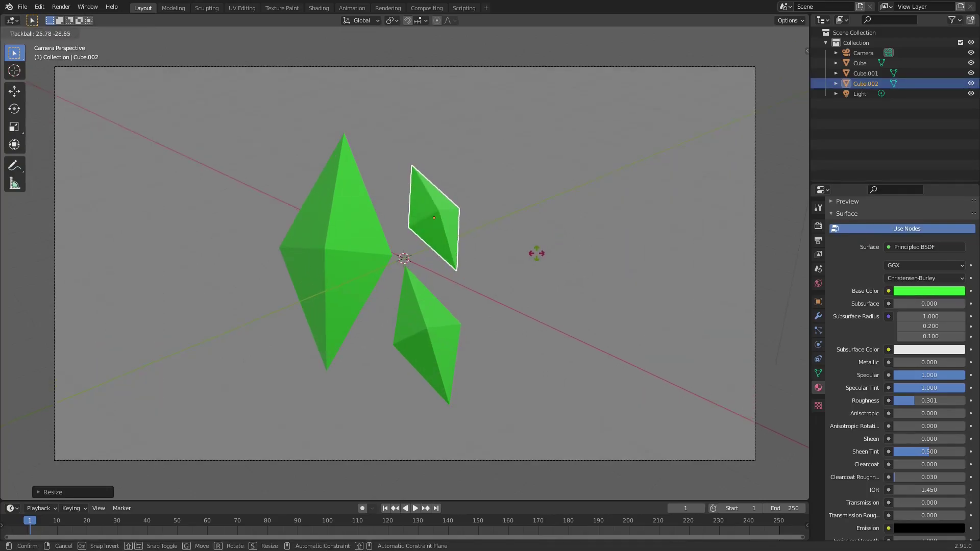
{"action": "left_click", "coordinate": [556, 235]}
- Rotate the lower small crystal and shift it slightly left
{"action": "scroll", "coordinate": [500, 246], "scroll_direction": "down", "scroll_amount": 4}
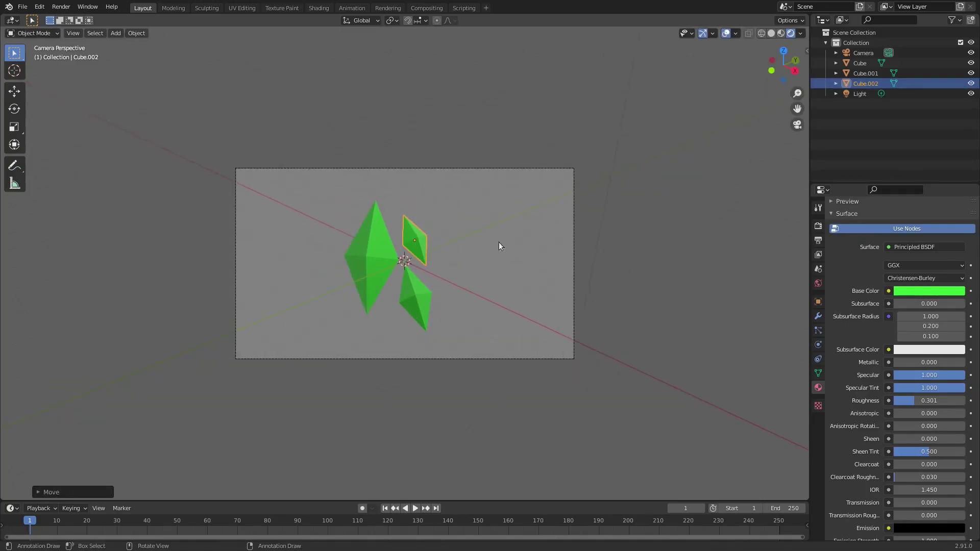
{"action": "scroll", "coordinate": [500, 247], "scroll_direction": "down", "scroll_amount": 2}
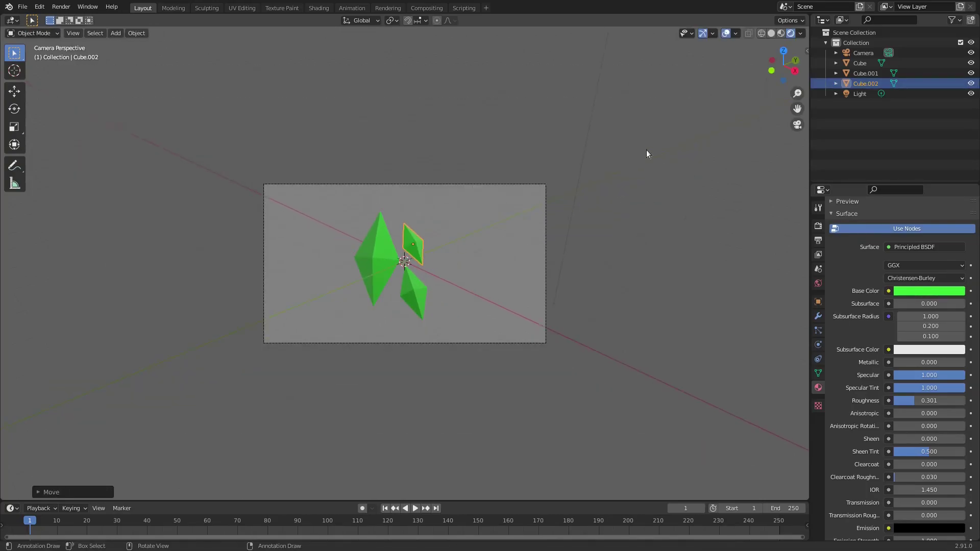
{"action": "left_click", "coordinate": [416, 283]}
{"action": "key", "text": "r"}
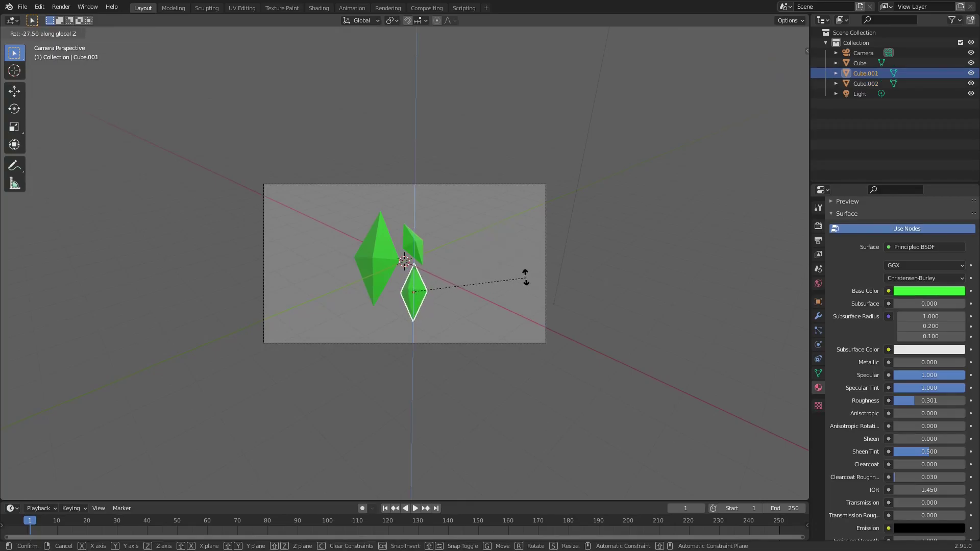
{"action": "left_click", "coordinate": [506, 276]}
{"action": "scroll", "coordinate": [512, 296], "scroll_direction": "up", "scroll_amount": 5}
{"action": "key", "text": "g"}
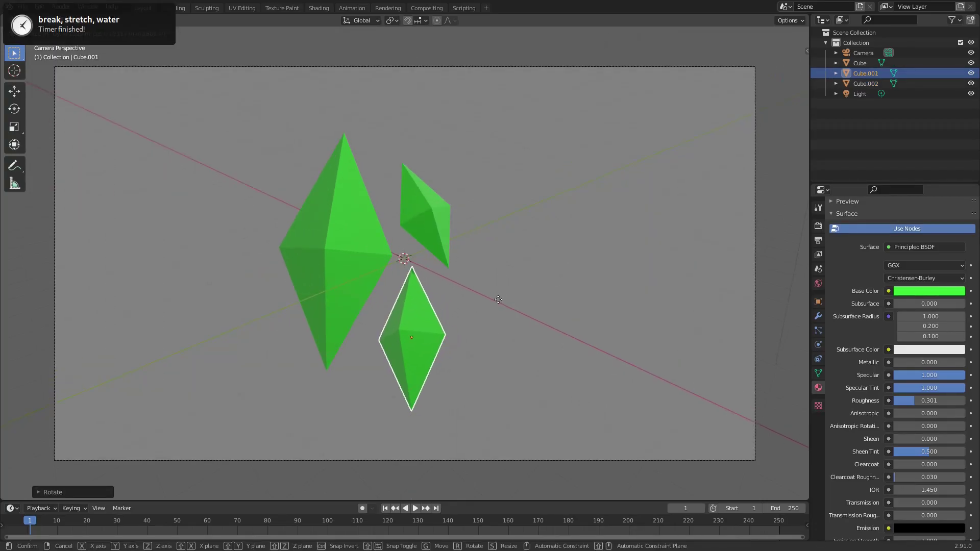
{"action": "left_click", "coordinate": [497, 287]}
{"action": "scroll", "coordinate": [587, 160], "scroll_direction": "down", "scroll_amount": 4}
- Raise the point light's power to 2000 W and duplicate the light
{"action": "left_click", "coordinate": [519, 121]}
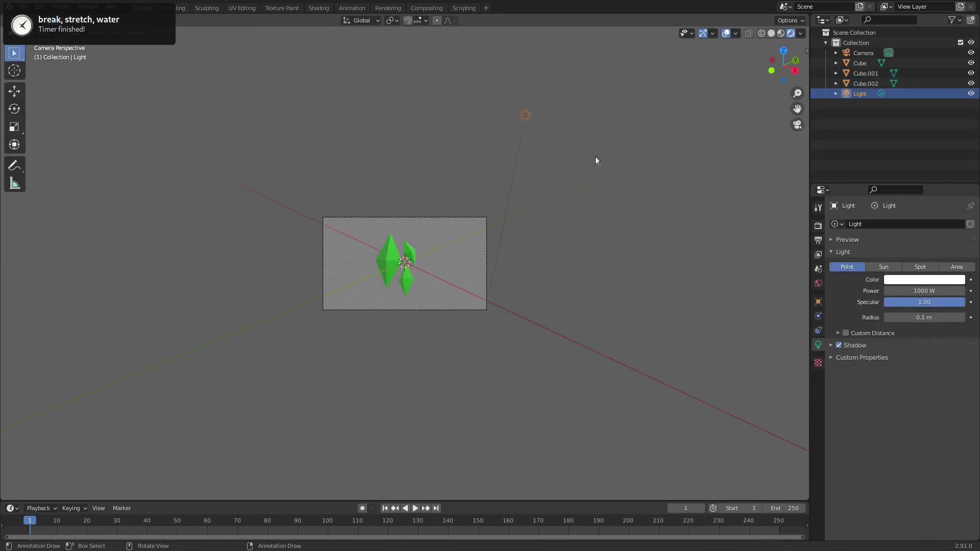
{"action": "key", "text": "g"}
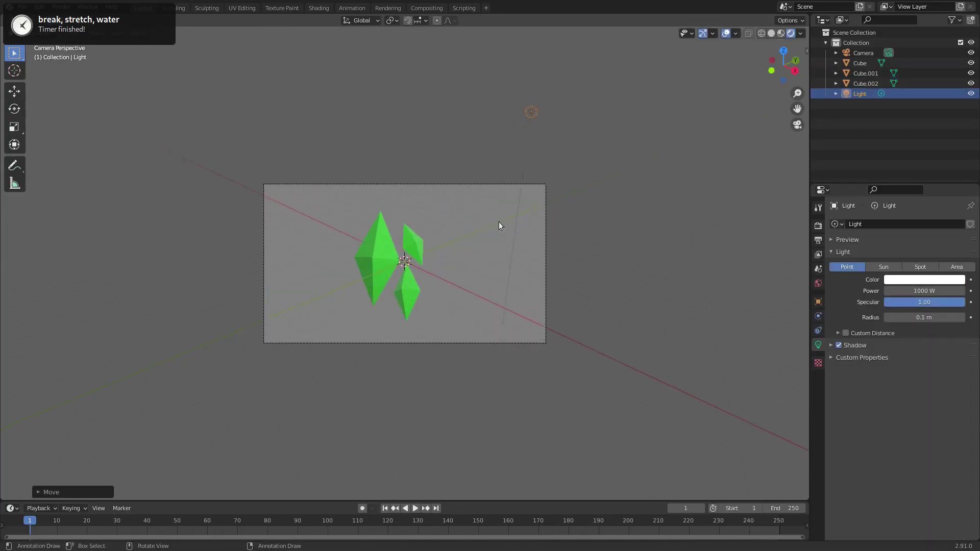
{"action": "scroll", "coordinate": [499, 225], "scroll_direction": "up", "scroll_amount": 4}
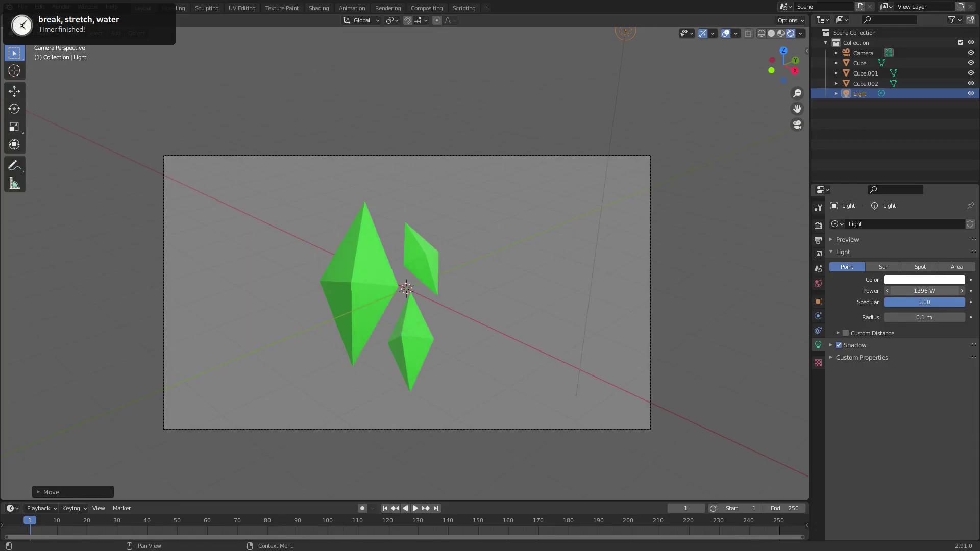
{"action": "left_click", "coordinate": [914, 291]}
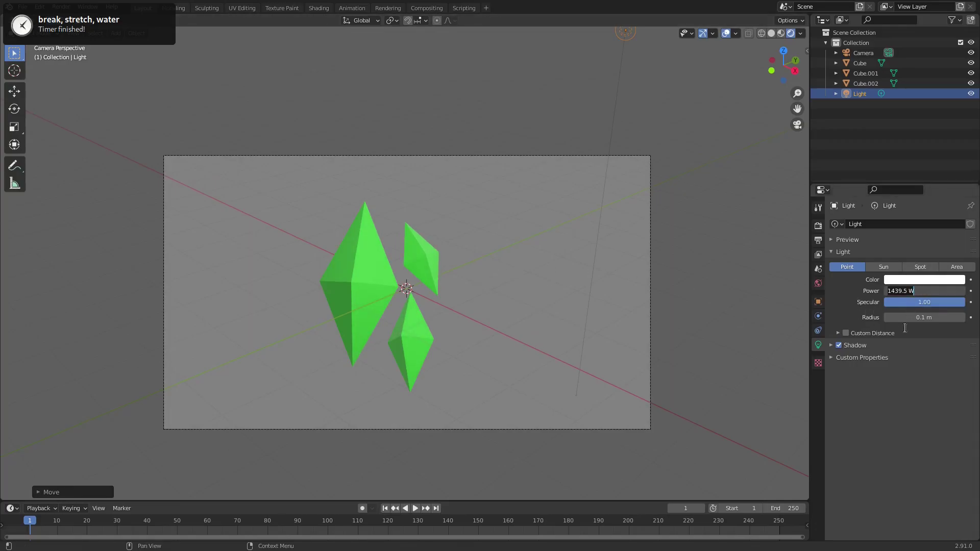
{"action": "key", "text": "Return"}
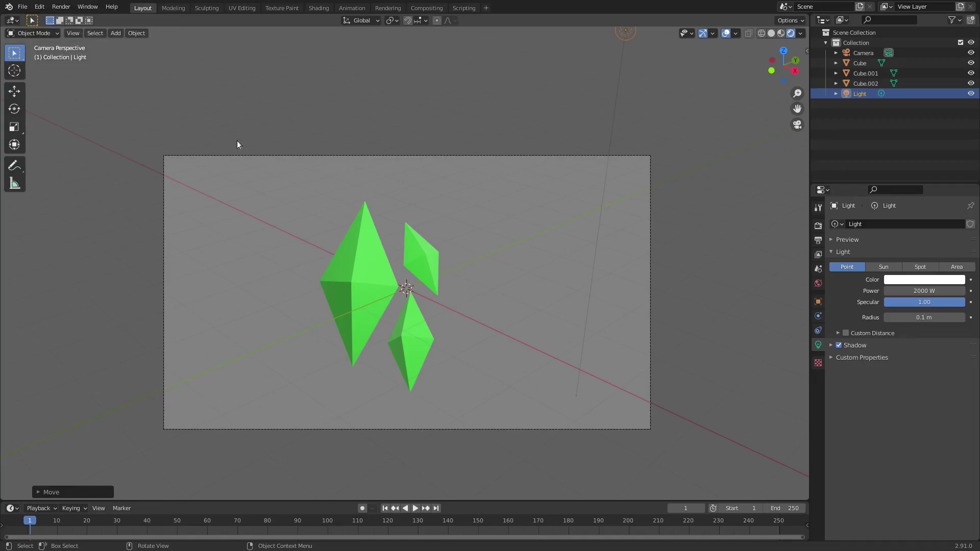
{"action": "scroll", "coordinate": [592, 127], "scroll_direction": "down", "scroll_amount": 3}
{"action": "key", "text": "shift+d"}
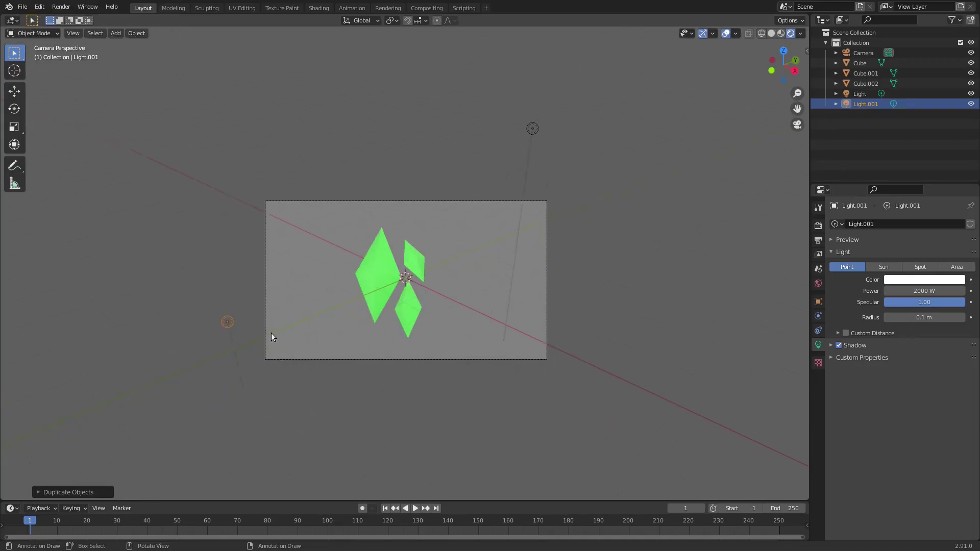
- Place the duplicate light low and to the left of the crystals
{"action": "key", "text": "y"}
{"action": "left_click", "coordinate": [354, 372]}
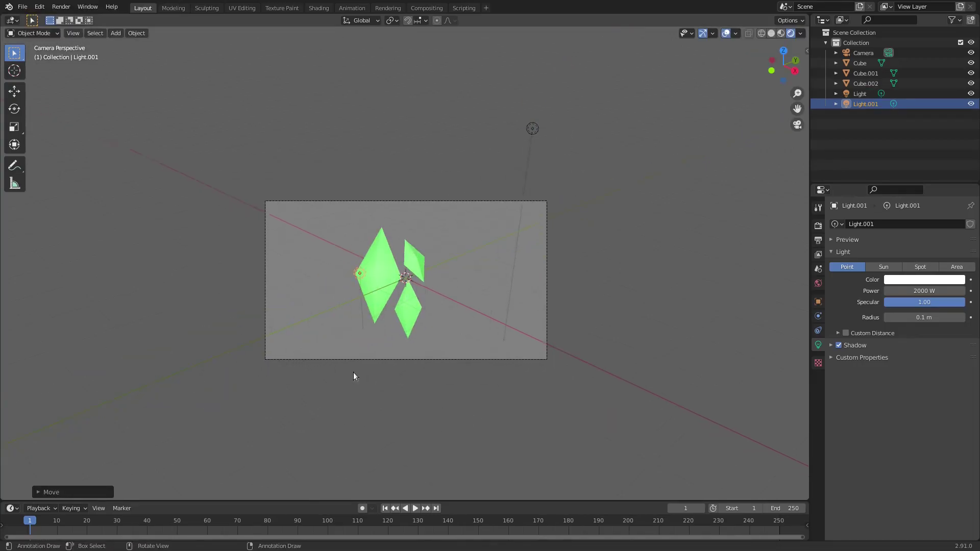
{"action": "middle_click_drag", "start_coordinate": [353, 372], "coordinate": [372, 385]}
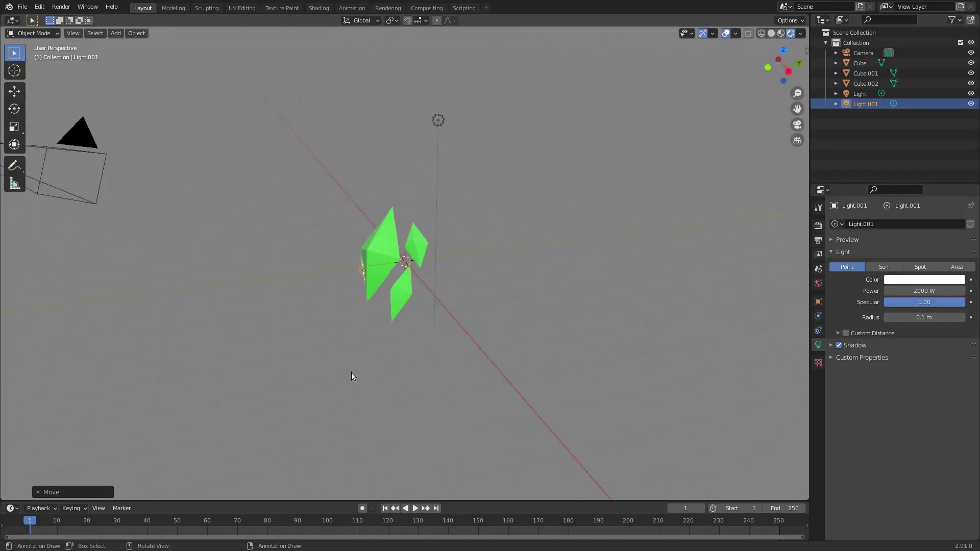
{"action": "key", "text": "KP_0"}
{"action": "key", "text": "g"}
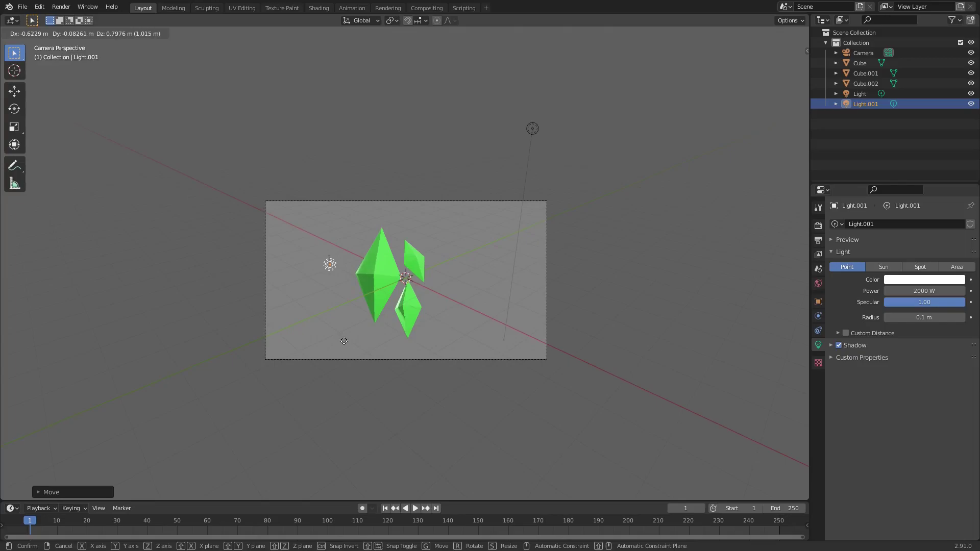
{"action": "left_click", "coordinate": [323, 414]}
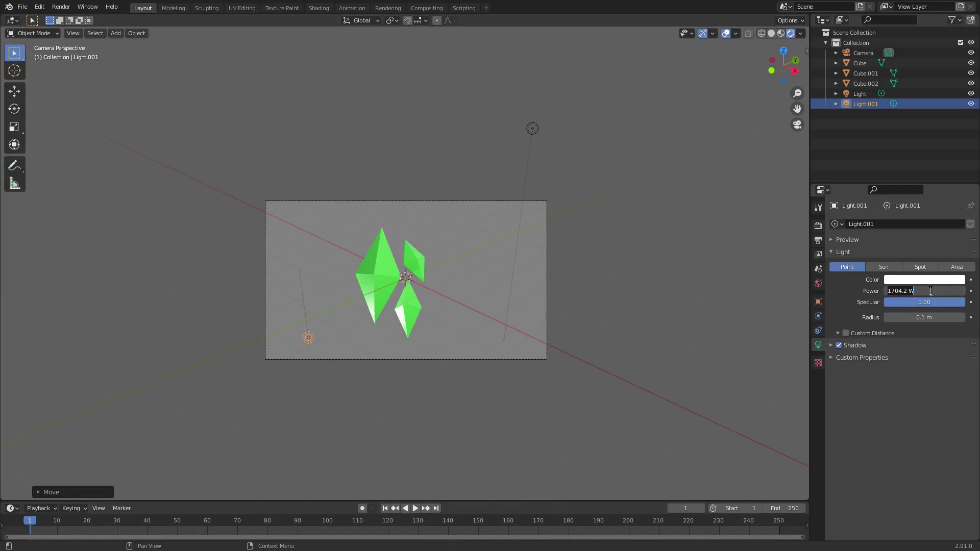
- Set the second light to 500 W with a saturated yellow colour
{"action": "key", "text": "Return"}
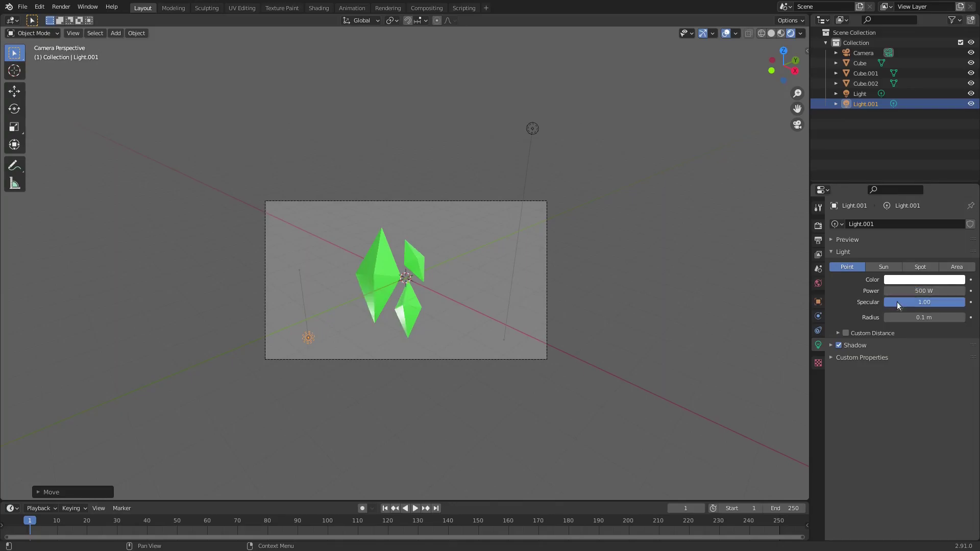
{"action": "left_click", "coordinate": [913, 279]}
{"action": "left_click", "coordinate": [900, 191]}
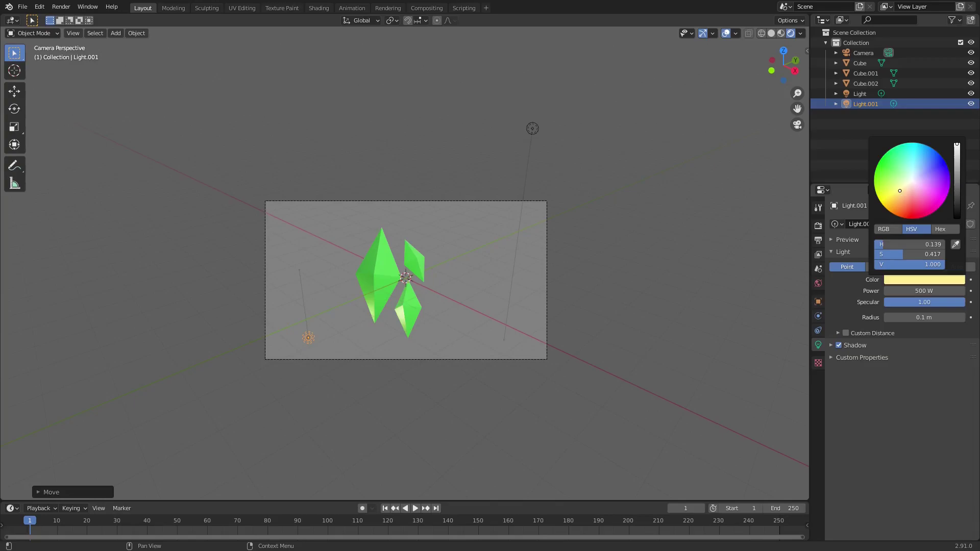
{"action": "left_click_drag", "start_coordinate": [900, 191], "coordinate": [897, 196]}
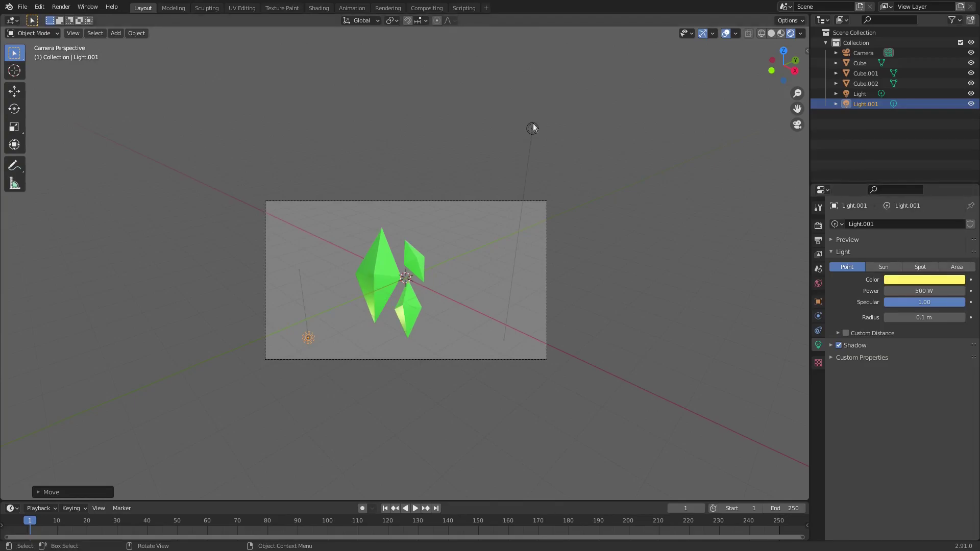
- Tint the main point light pale yellow
{"action": "left_click", "coordinate": [533, 128]}
{"action": "left_click", "coordinate": [907, 279]}
{"action": "left_click", "coordinate": [903, 188]}
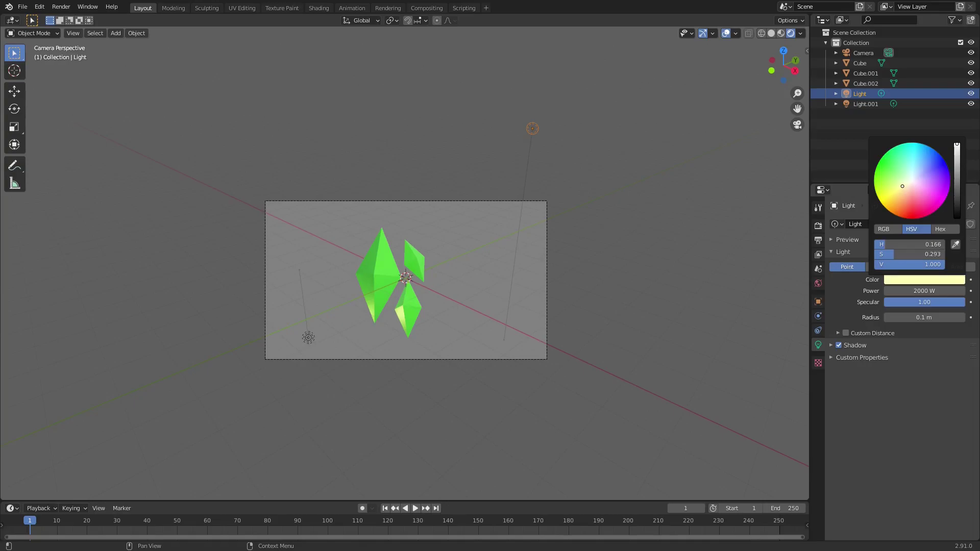
- Move the second light to the upper left of the frame
{"action": "scroll", "coordinate": [295, 353], "scroll_direction": "up", "scroll_amount": 5}
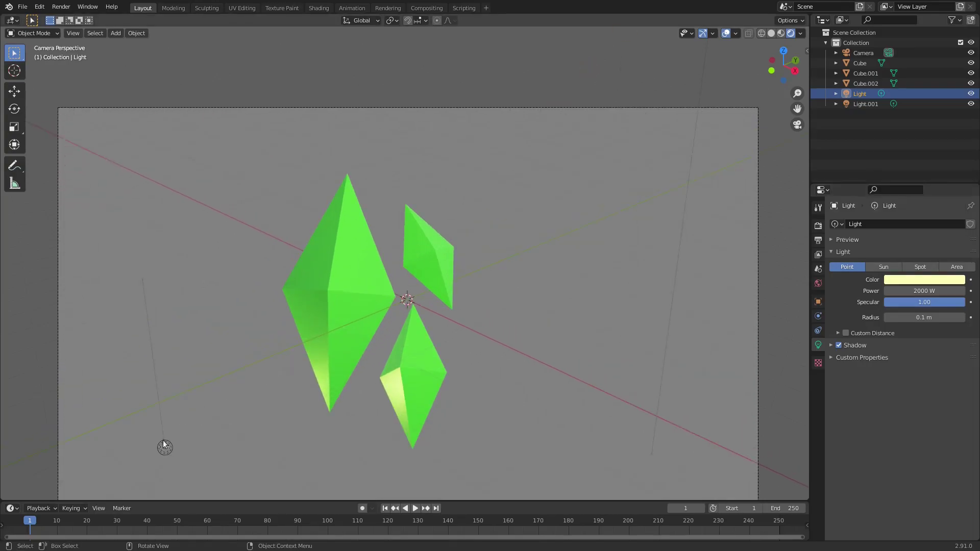
{"action": "left_click", "coordinate": [165, 447]}
{"action": "key", "text": "g"}
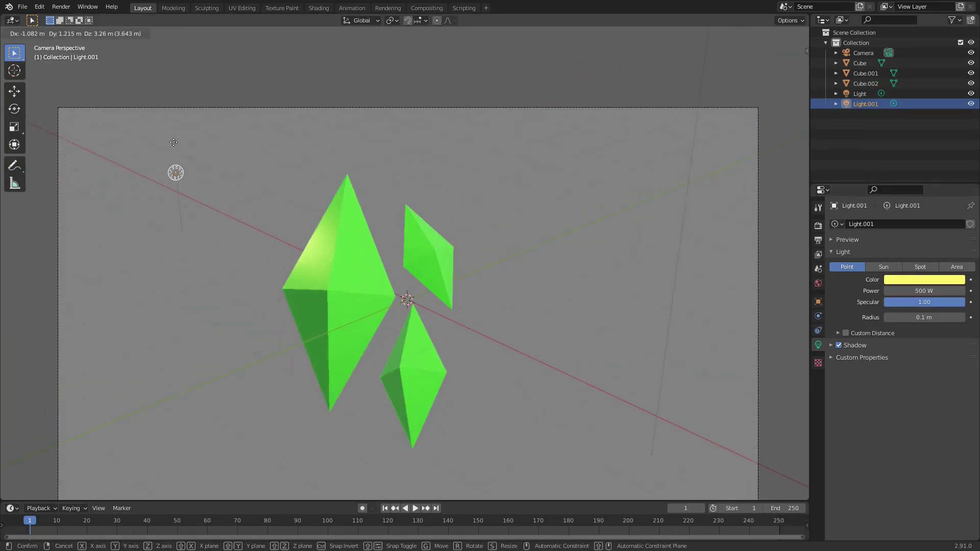
{"action": "left_click", "coordinate": [140, 126]}
{"action": "scroll", "coordinate": [696, 75], "scroll_direction": "down", "scroll_amount": 3}
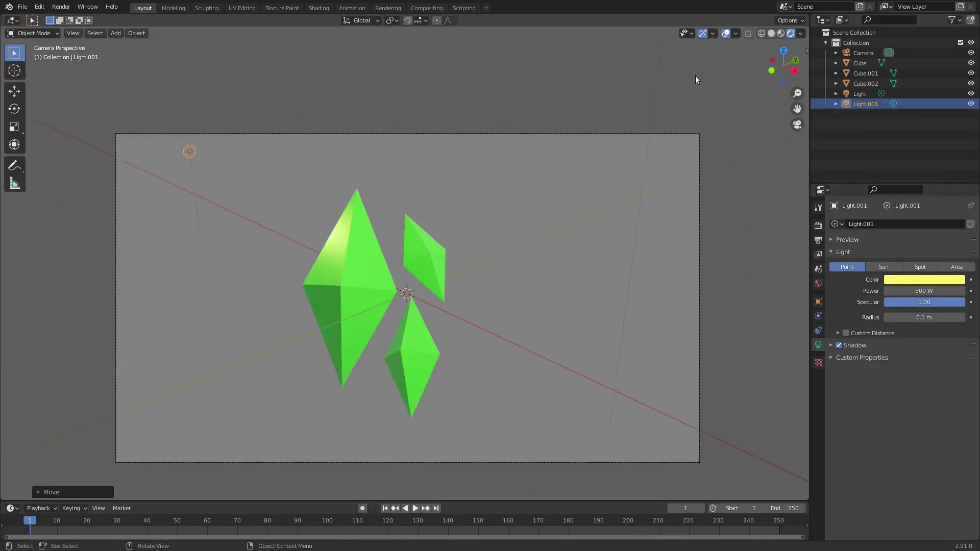
- Reposition the main light along Y and to the frame's right edge
{"action": "left_click", "coordinate": [618, 38]}
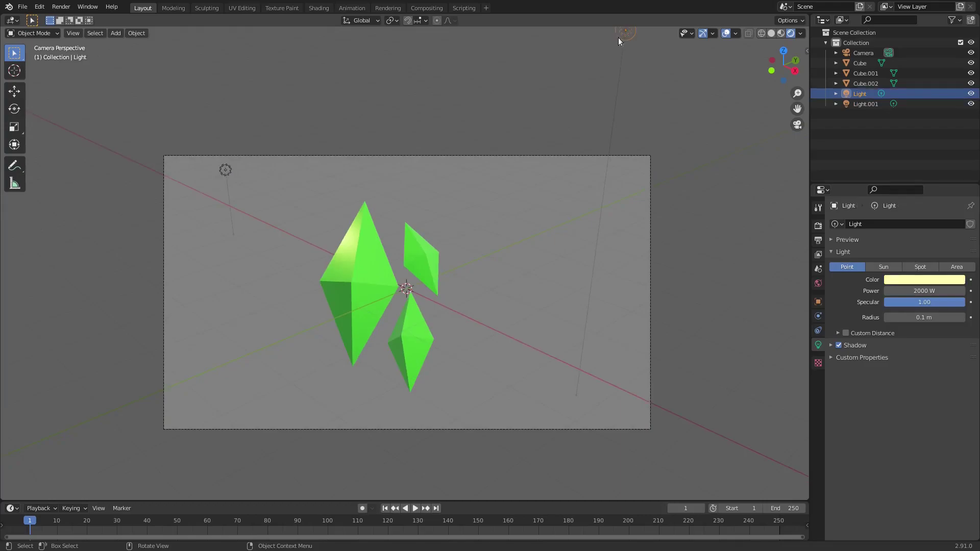
{"action": "key", "text": "g"}
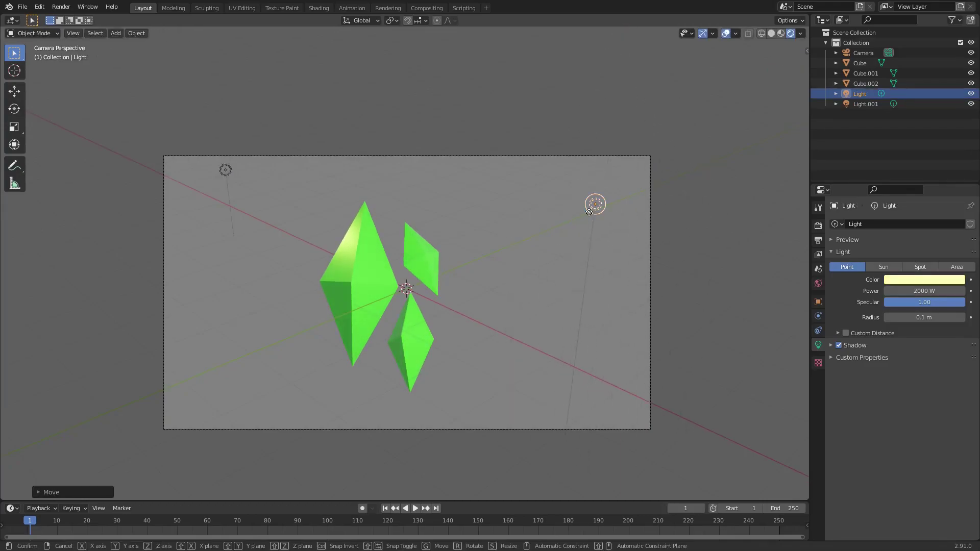
{"action": "key", "text": "y"}
{"action": "key", "text": "y"}
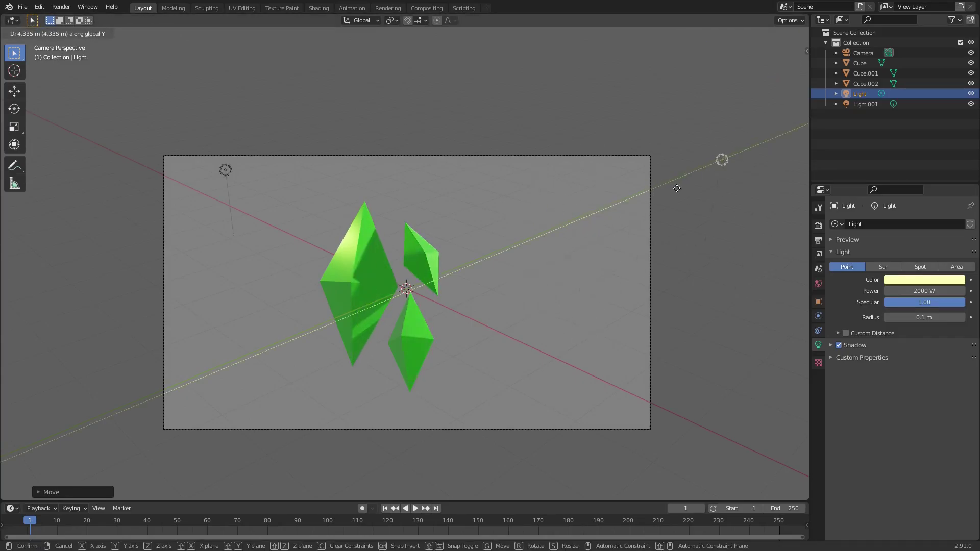
{"action": "left_click", "coordinate": [493, 270]}
{"action": "middle_click_drag", "start_coordinate": [493, 271], "coordinate": [324, 201]}
{"action": "key", "text": "KP_0"}
{"action": "key", "text": "g"}
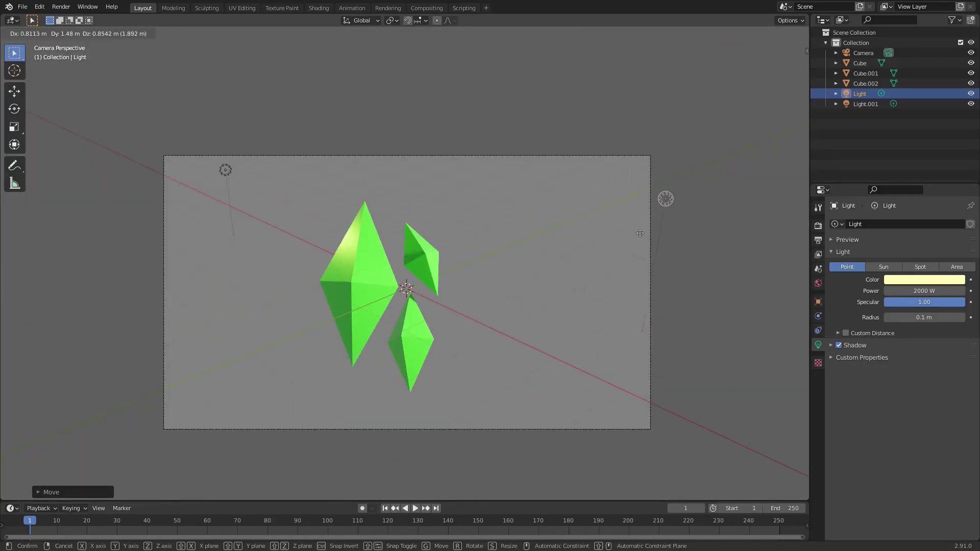
{"action": "left_click", "coordinate": [624, 335]}
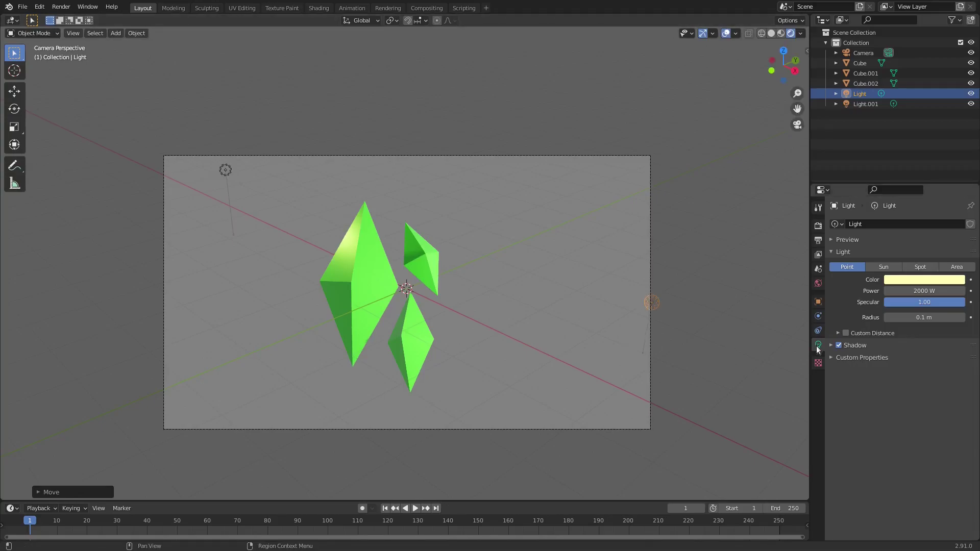
- Turn off the main light's shadows and place it above the crystals
{"action": "left_click", "coordinate": [839, 345]}
{"action": "key", "text": "g"}
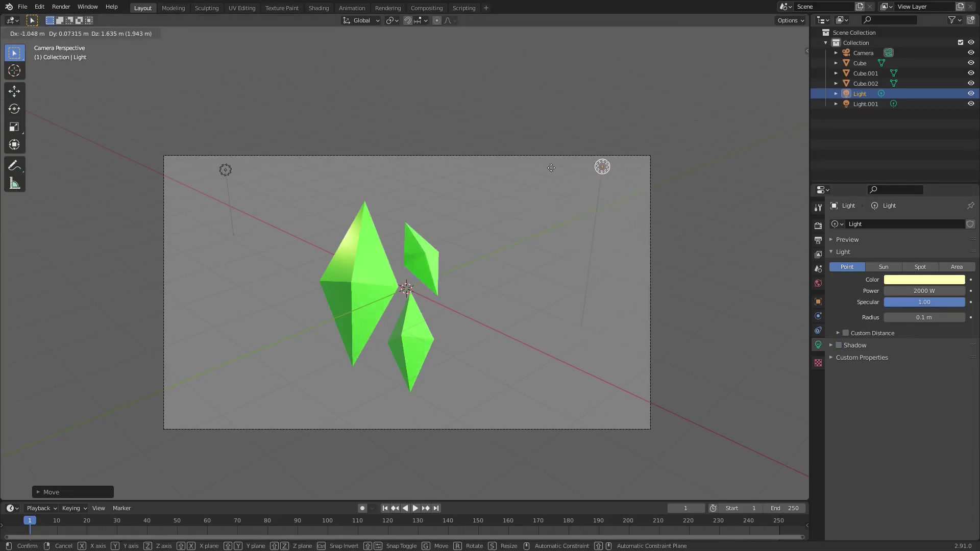
{"action": "left_click", "coordinate": [491, 82]}
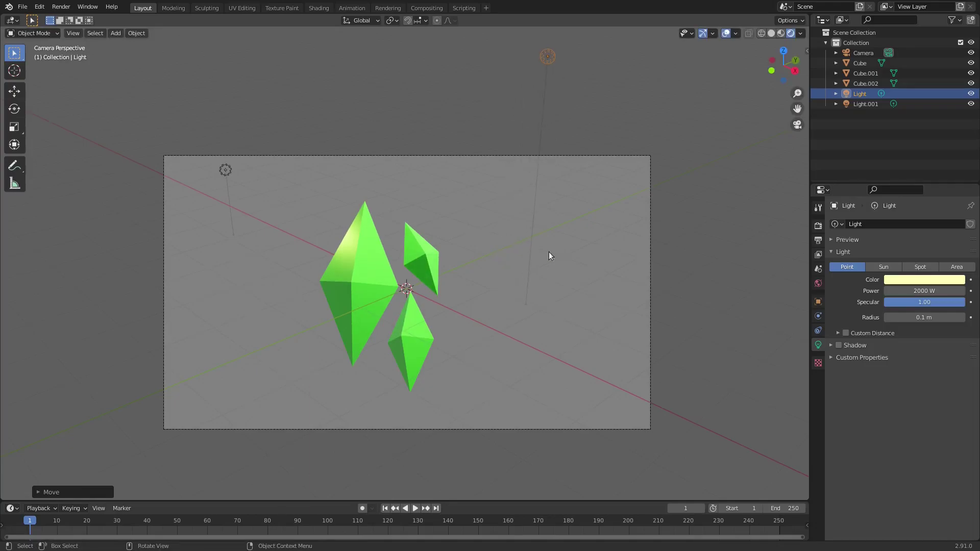
- Turn off the viewport overlays for a clean view of the crystals
{"action": "scroll", "coordinate": [557, 240], "scroll_direction": "up", "scroll_amount": 2}
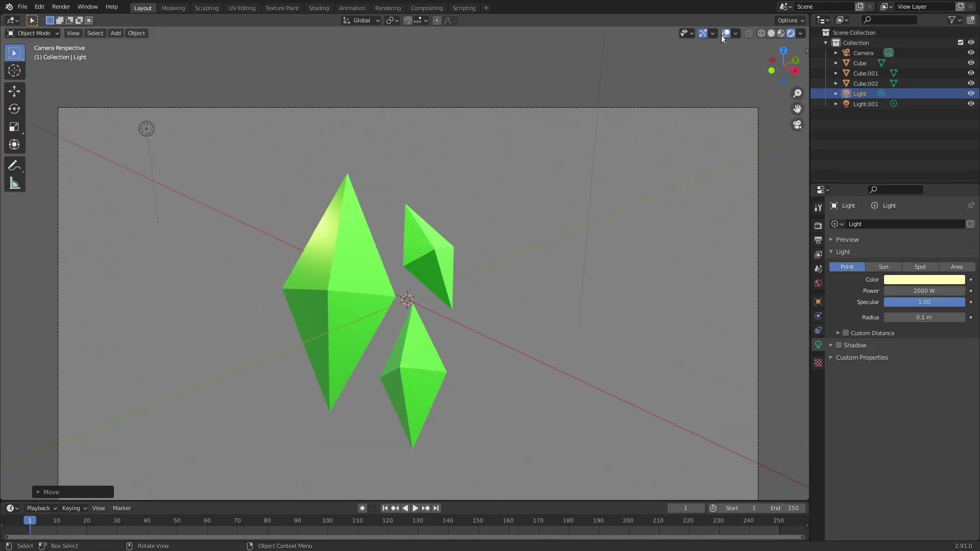
{"action": "left_click", "coordinate": [722, 35]}
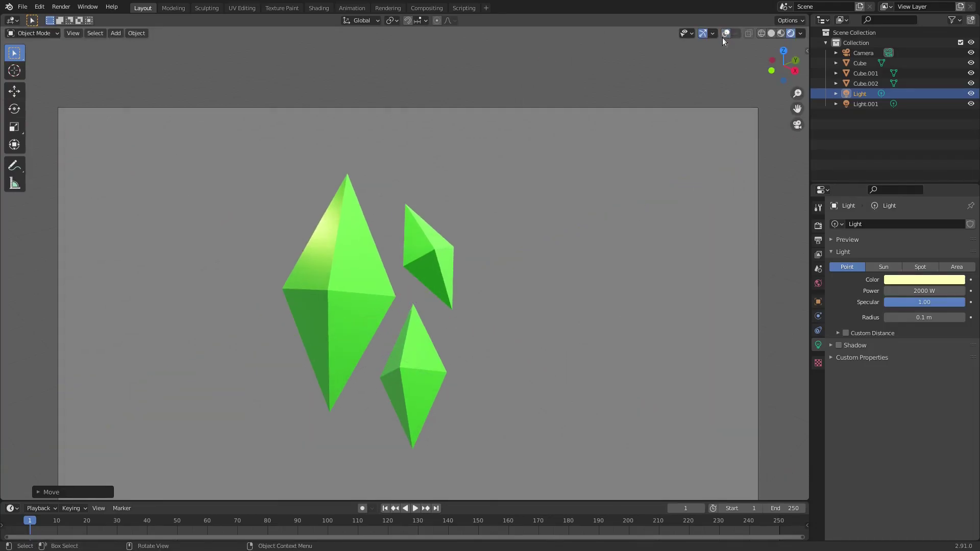
{"action": "scroll", "coordinate": [528, 237], "scroll_direction": "down", "scroll_amount": 4}
{"action": "scroll", "coordinate": [603, 253], "scroll_direction": "up", "scroll_amount": 3}
- Lighten the World background colour's value to a neutral light grey
{"action": "left_click", "coordinate": [818, 284]}
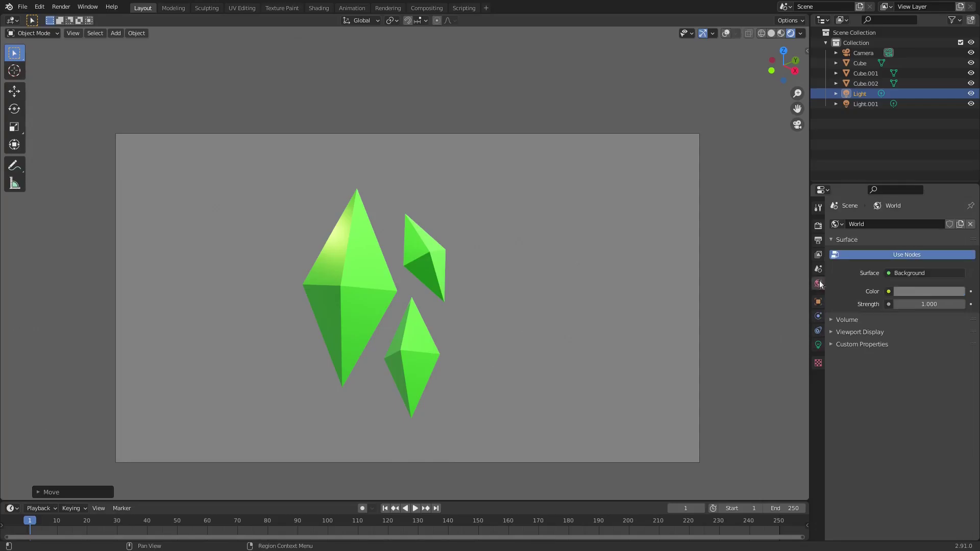
{"action": "left_click", "coordinate": [935, 295]}
{"action": "mouse_move", "coordinate": [958, 216]}
{"action": "left_mouse_down"}
{"action": "mouse_move", "coordinate": [958, 156]}
{"action": "mouse_move", "coordinate": [958, 198]}
{"action": "left_mouse_up"}
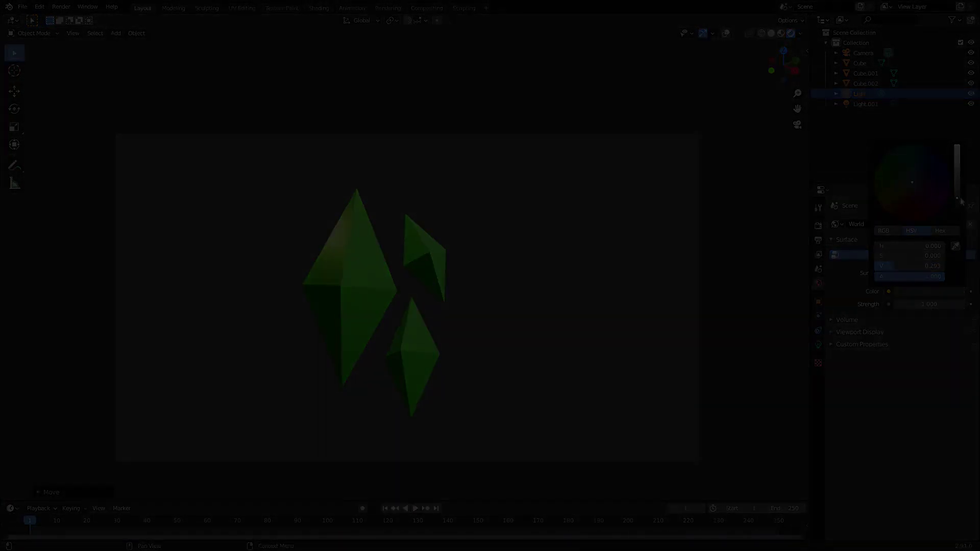